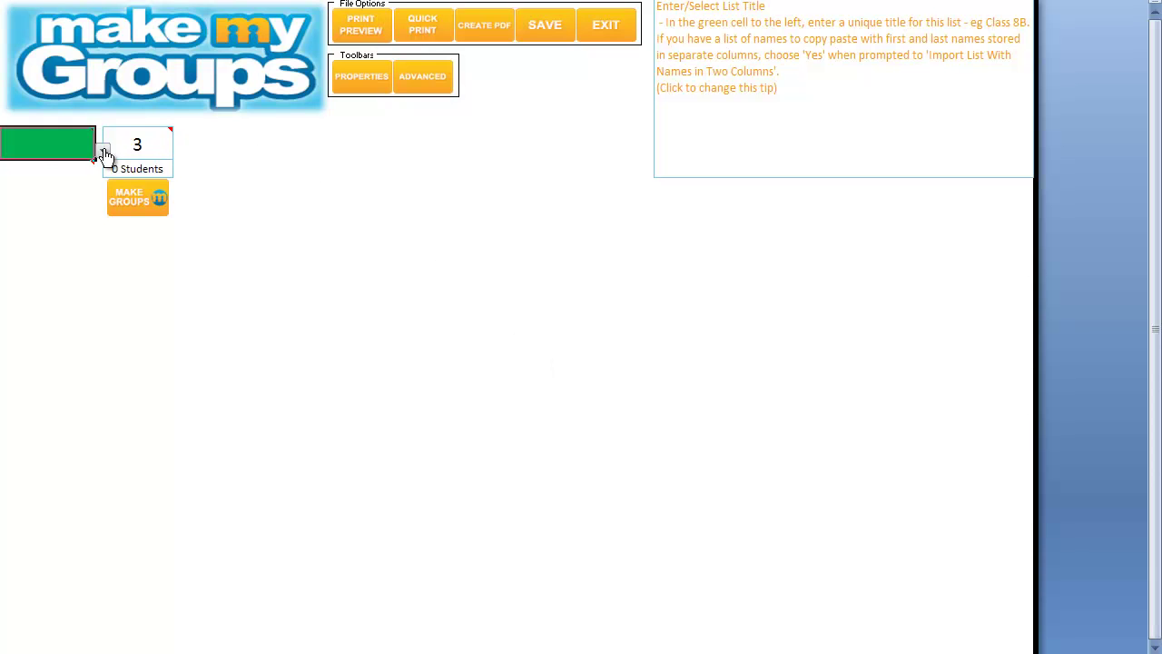
Create a new class named My Class, set to enter student names by typing
{"action": "left_click", "coordinate": [87, 166]}
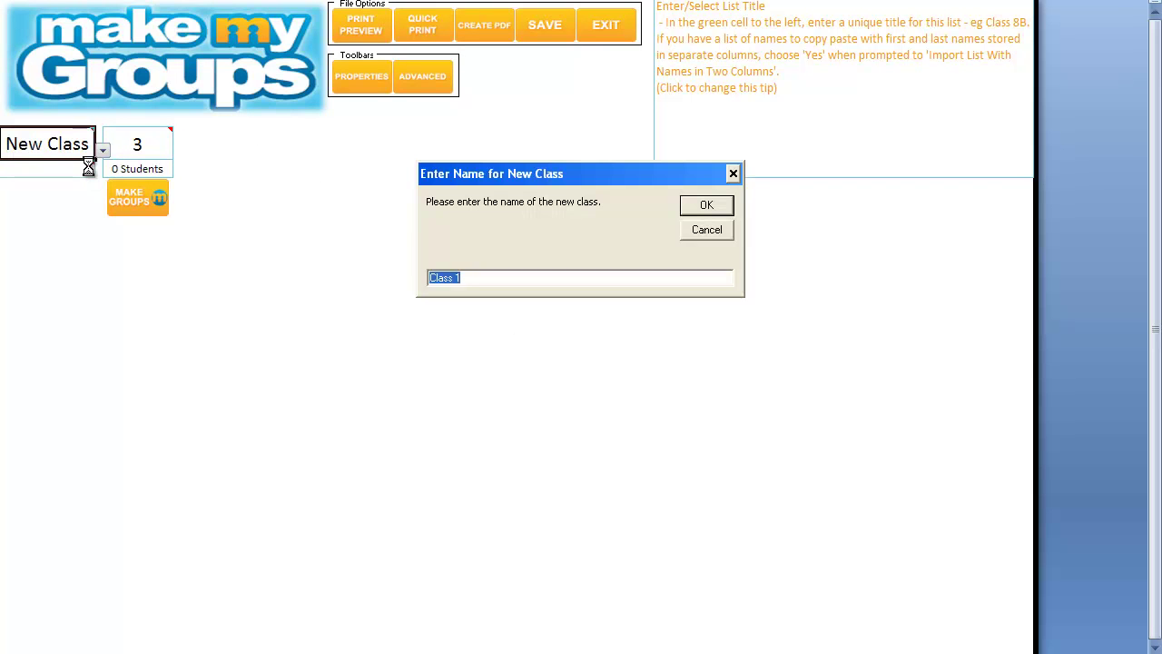
{"action": "type", "text": "My"}
{"action": "key", "text": "Return"}
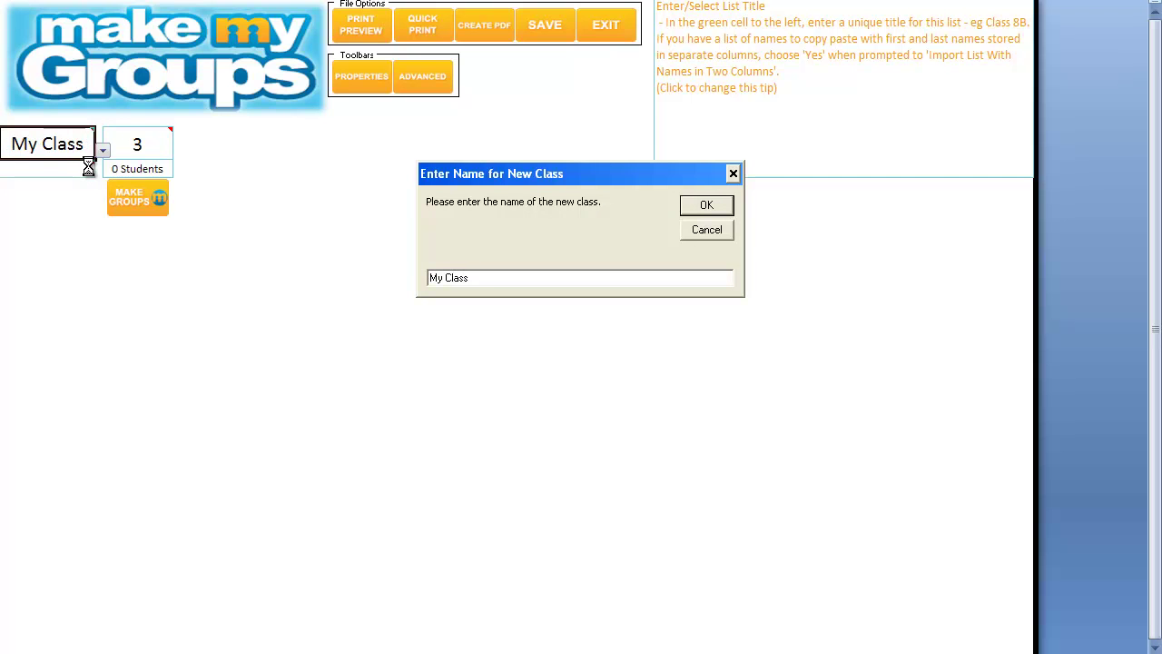
{"action": "left_click", "coordinate": [479, 398]}
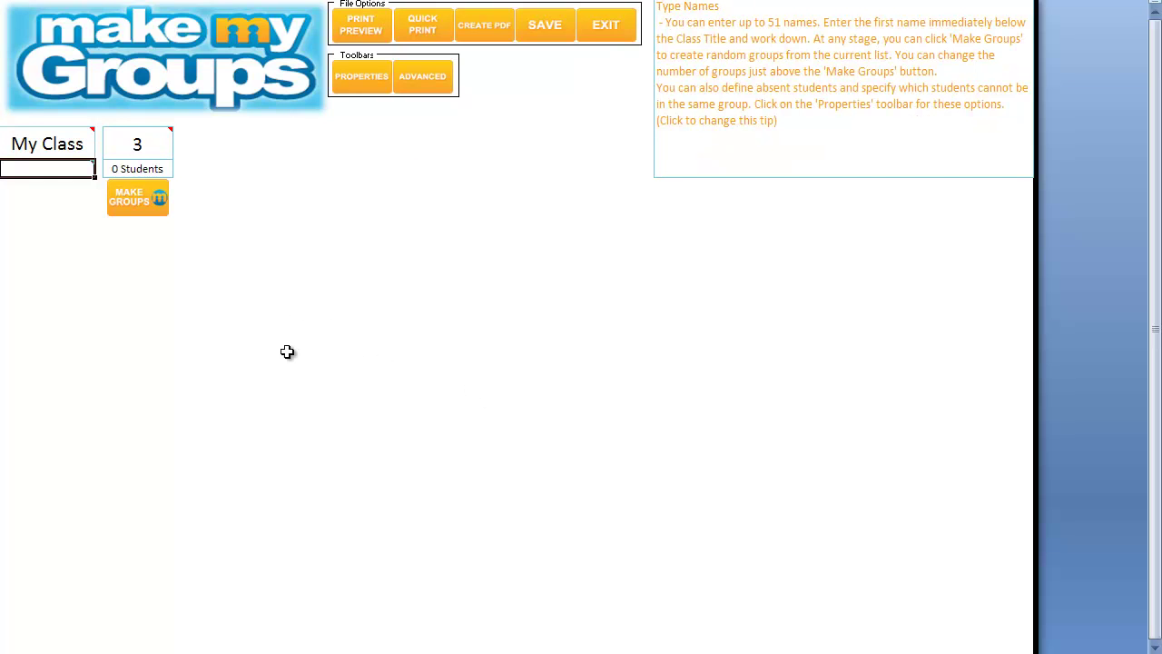
Enter nine students: Albert, Bianca, Carla, Deanne, Edward, Frank, Graham, Harrieta and Ingrid
{"action": "type", "text": "Albert"}
{"action": "key", "text": "Return"}
{"action": "type", "text": "Bianca"}
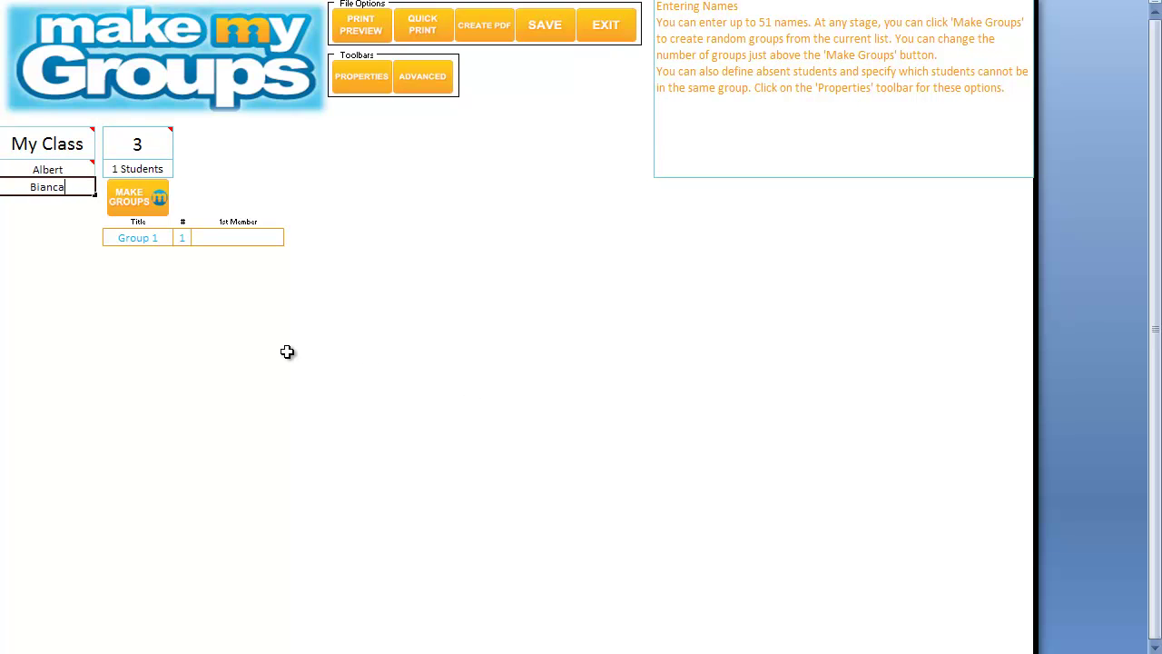
{"action": "key", "text": "Return"}
{"action": "type", "text": "Carla"}
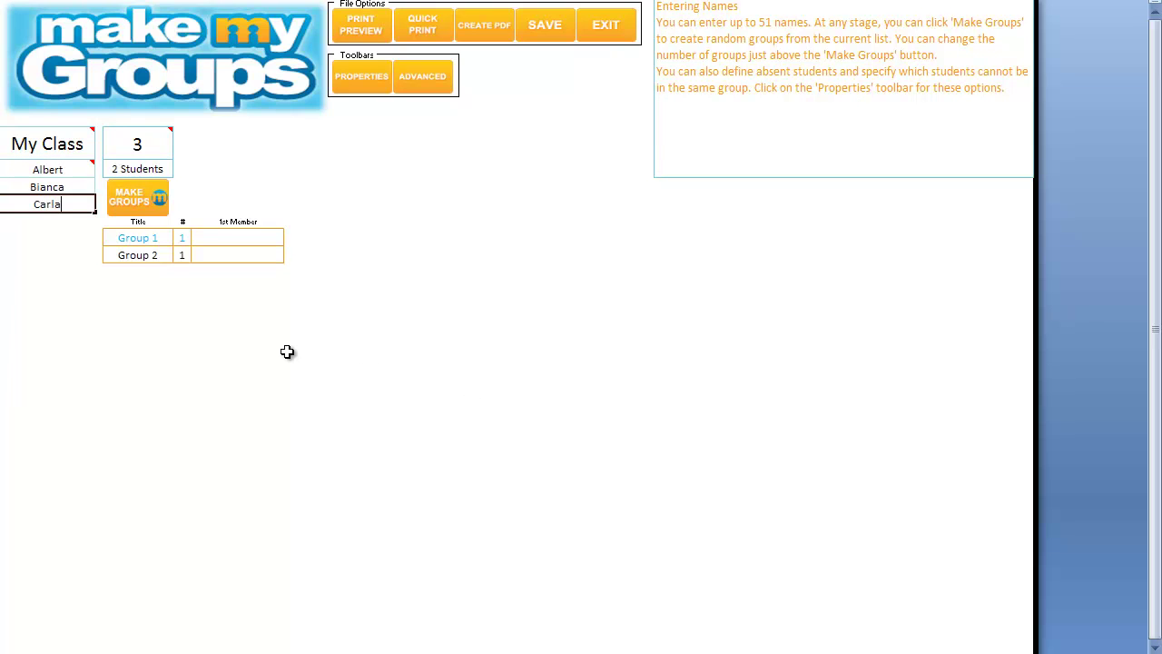
{"action": "key", "text": "Return"}
{"action": "type", "text": "Deanne"}
{"action": "key", "text": "Return"}
{"action": "type", "text": "Edward"}
{"action": "key", "text": "Return"}
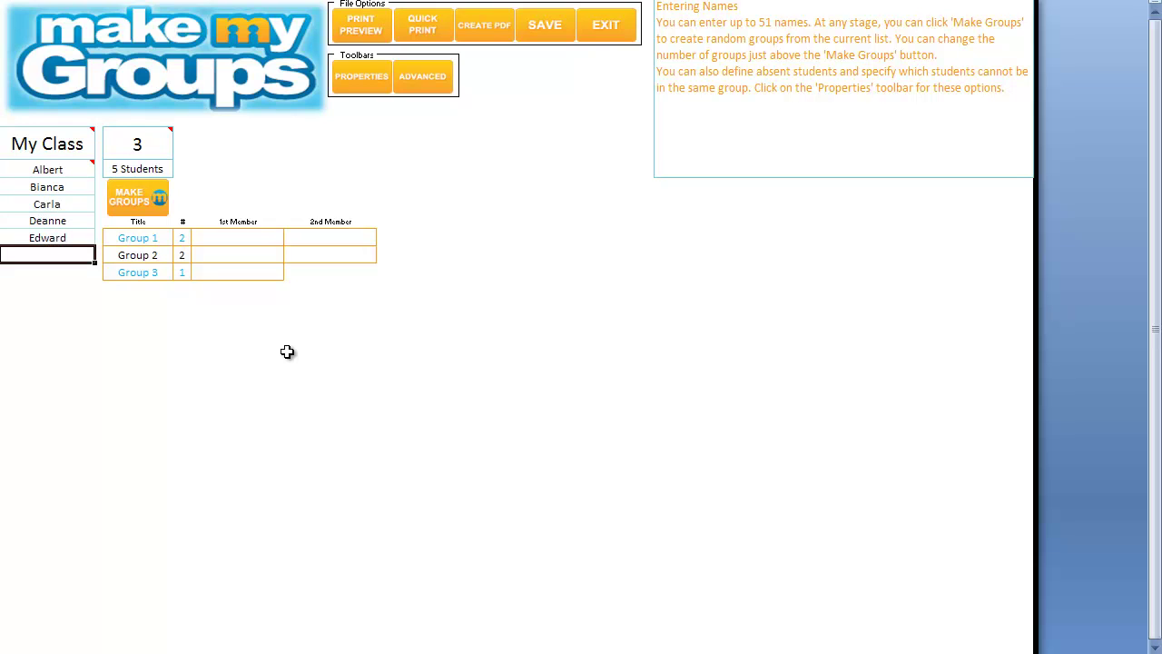
{"action": "type", "text": "Frank"}
{"action": "key", "text": "Return"}
{"action": "type", "text": "Graham"}
{"action": "key", "text": "Return"}
{"action": "type", "text": "Harrieta"}
{"action": "key", "text": "Return"}
{"action": "type", "text": "I"}
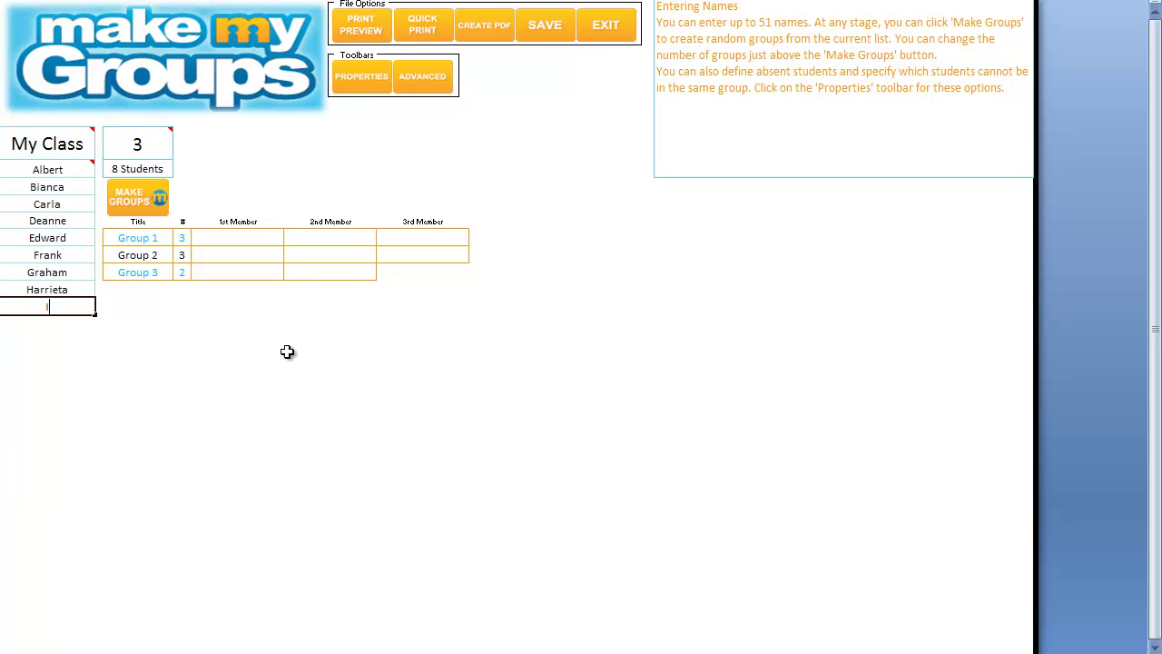
{"action": "type", "text": "ngrid"}
{"action": "key", "text": "Return"}
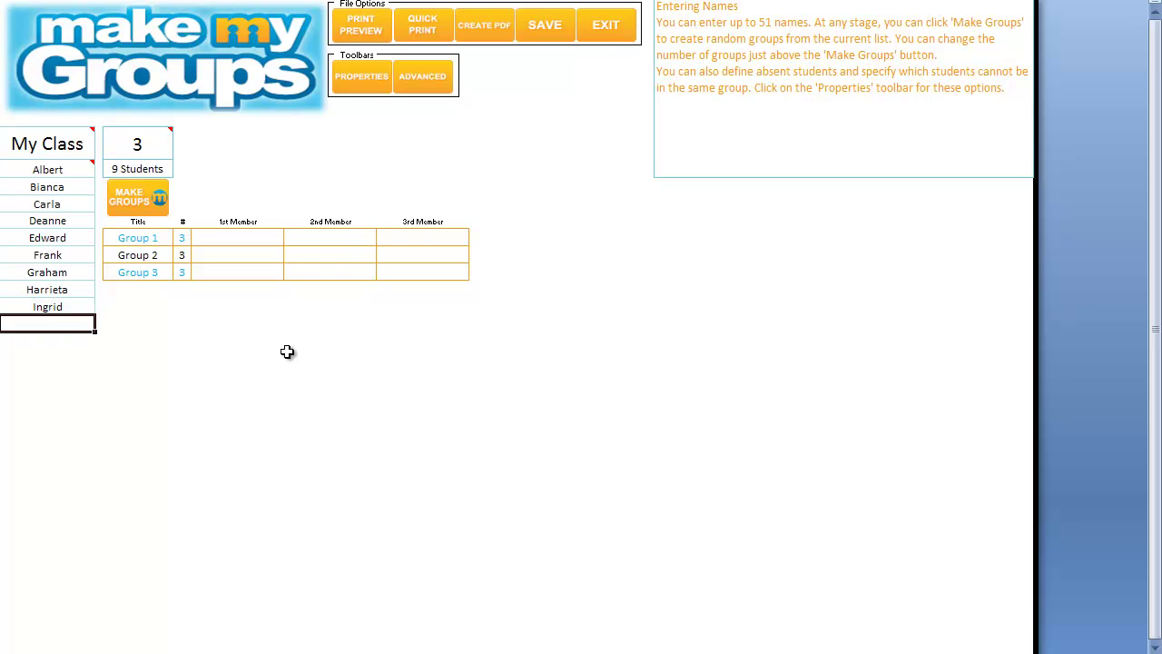
Generate random groups of three for My Class and reshuffle them three more times
{"action": "left_click", "coordinate": [142, 201]}
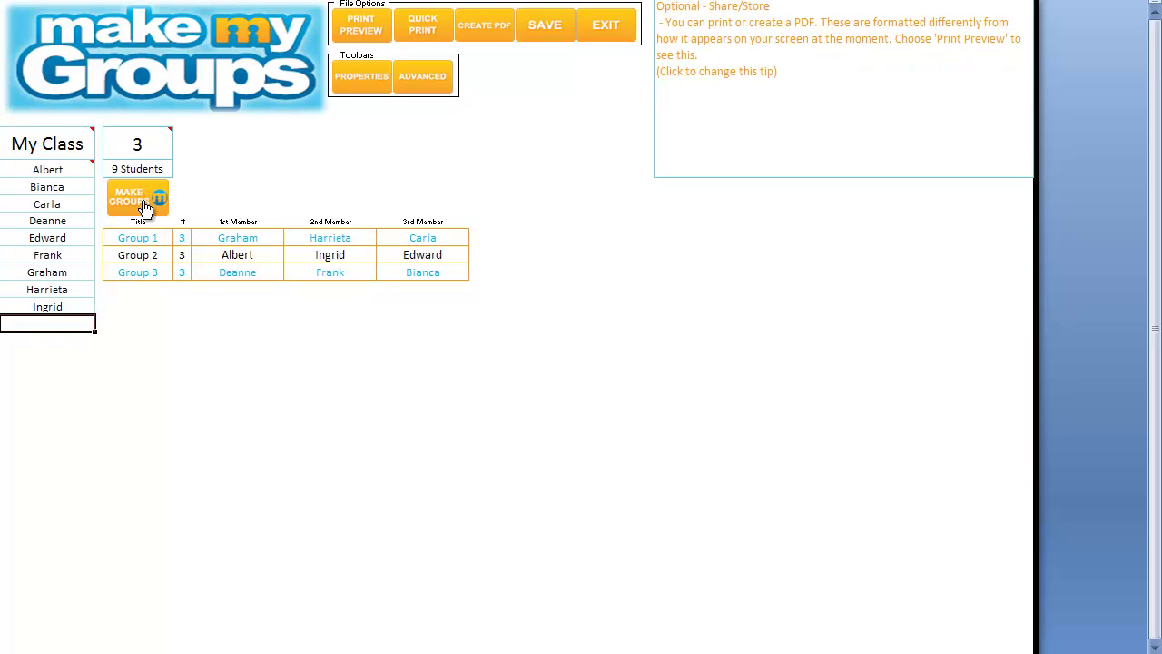
{"action": "left_click", "coordinate": [142, 202]}
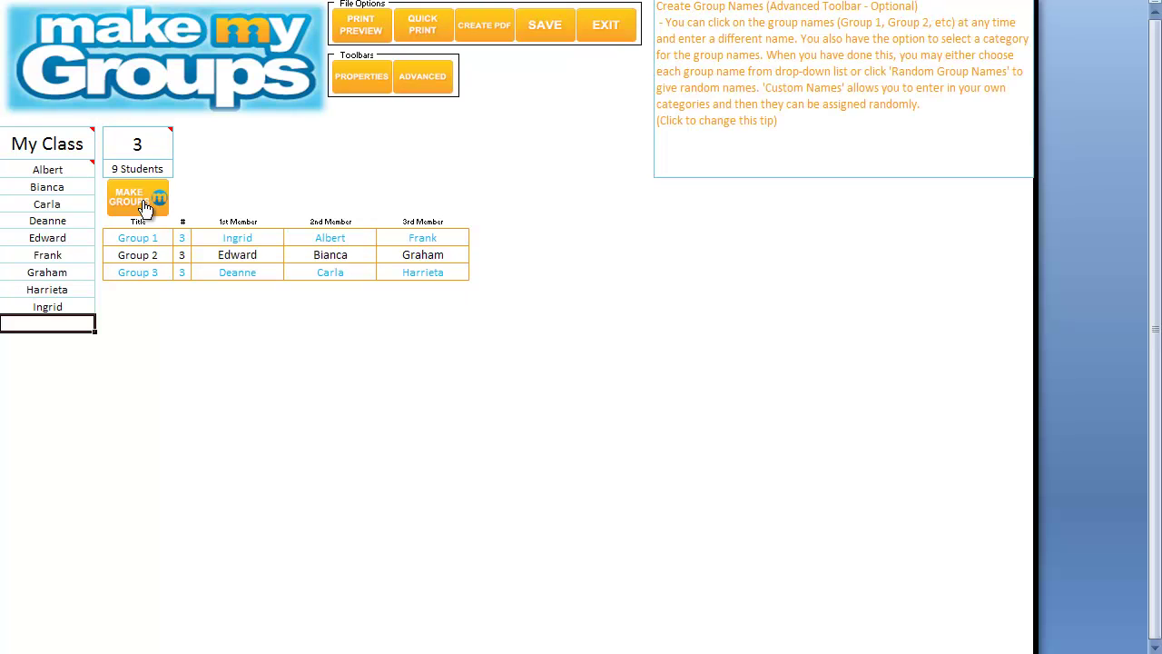
{"action": "left_click", "coordinate": [143, 206]}
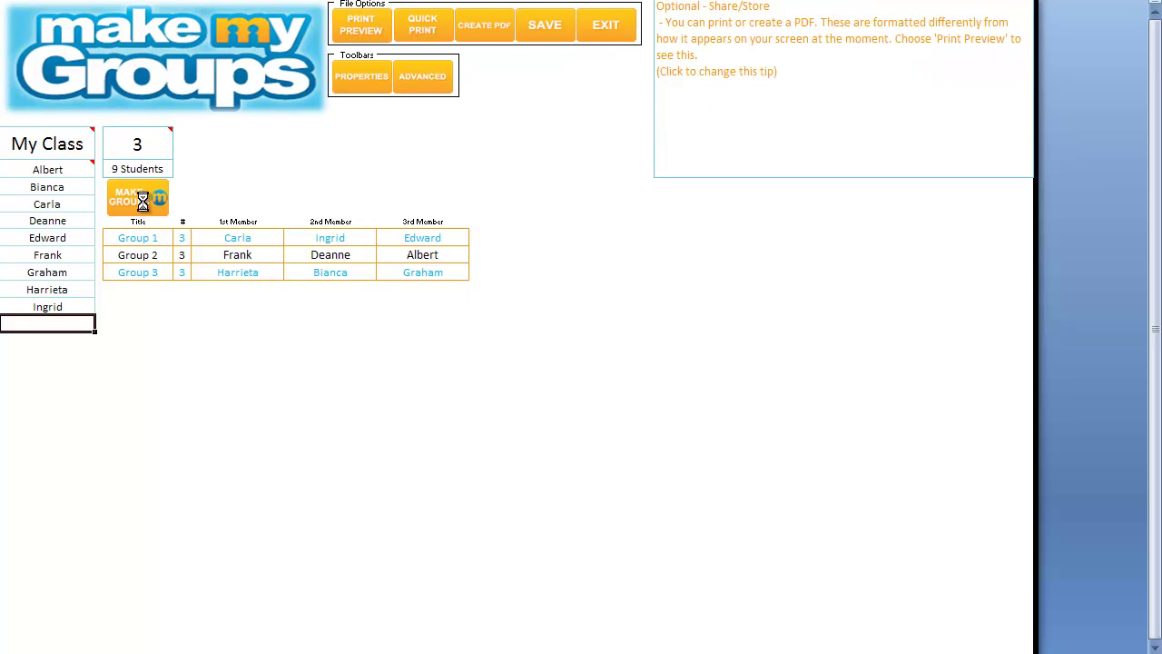
{"action": "left_click", "coordinate": [143, 205]}
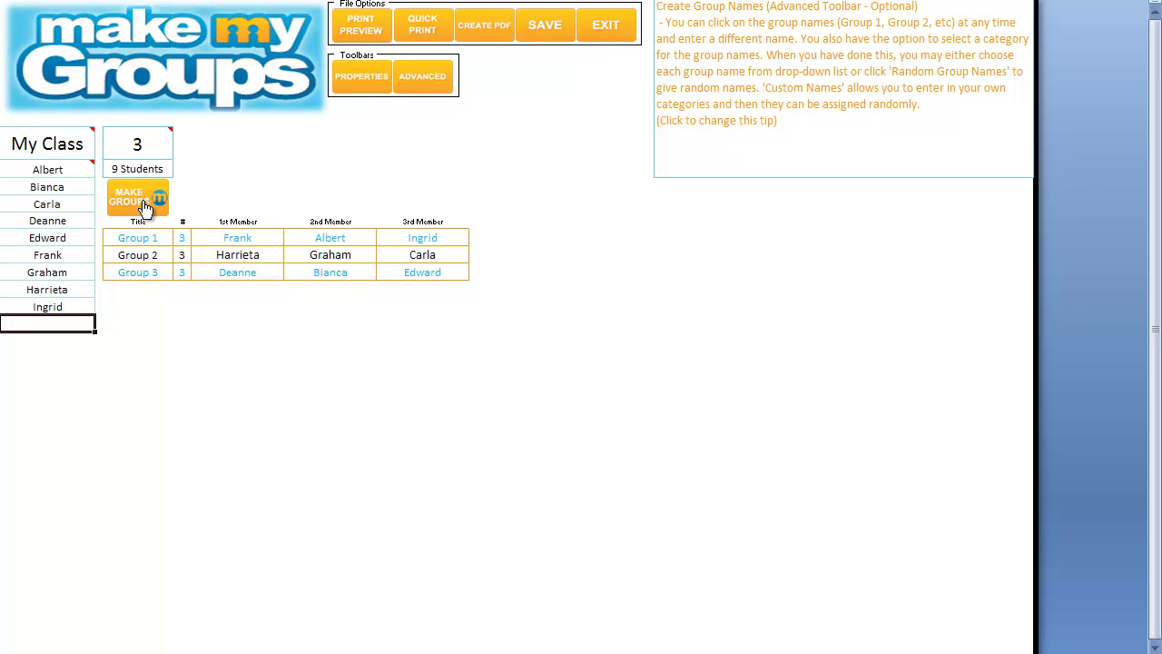
{"action": "left_click", "coordinate": [77, 146]}
{"action": "left_click", "coordinate": [102, 151]}
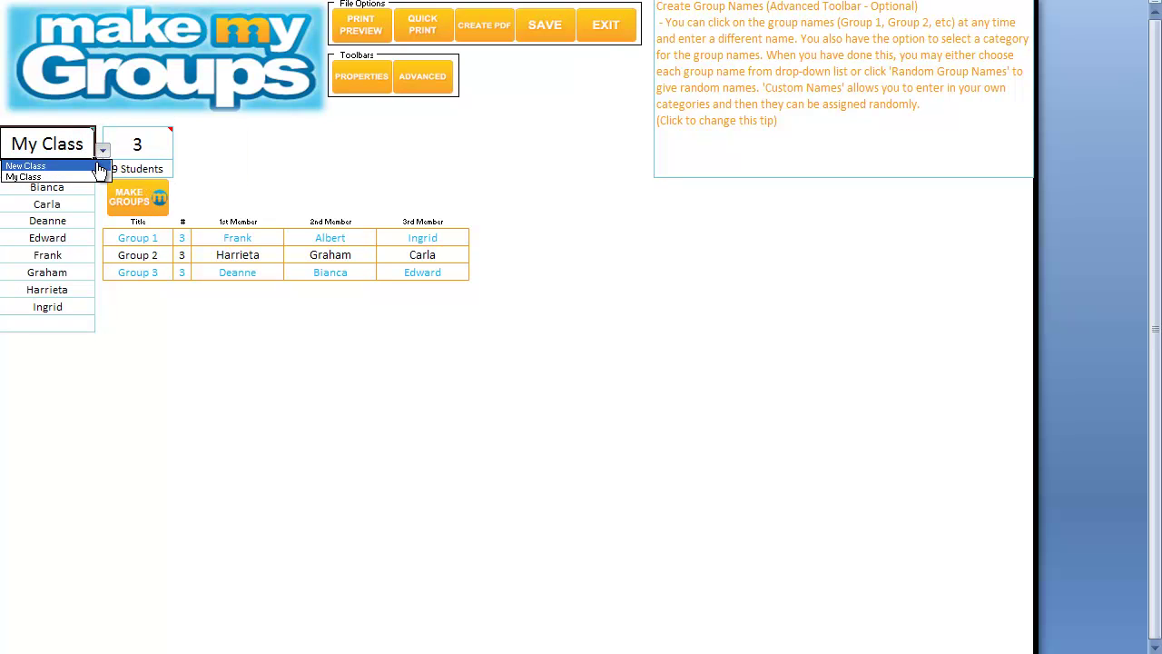
Add a new class named Class 2, set up for a pasted single column of names
{"action": "left_click", "coordinate": [100, 167]}
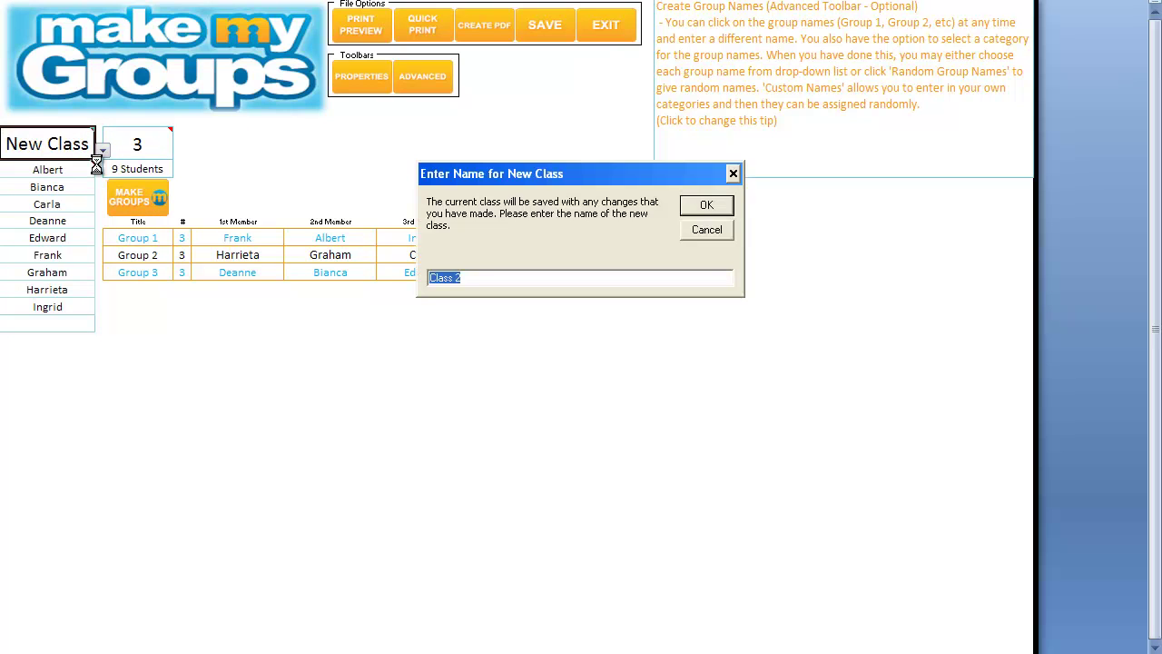
{"action": "left_click", "coordinate": [699, 207]}
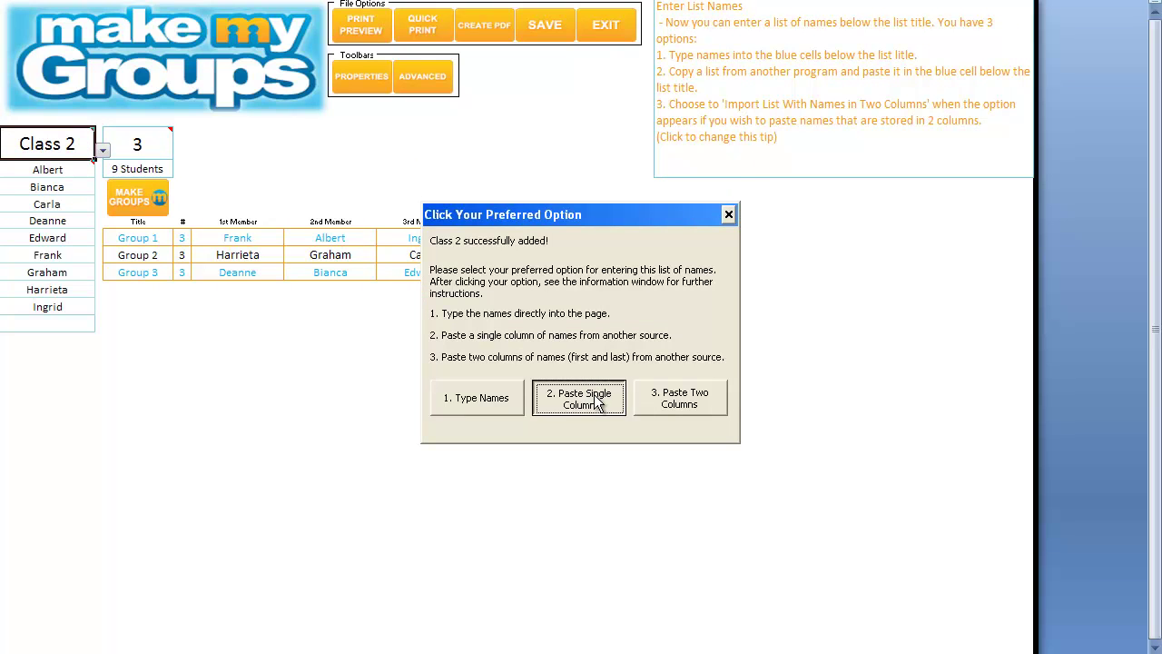
{"action": "left_click", "coordinate": [586, 398]}
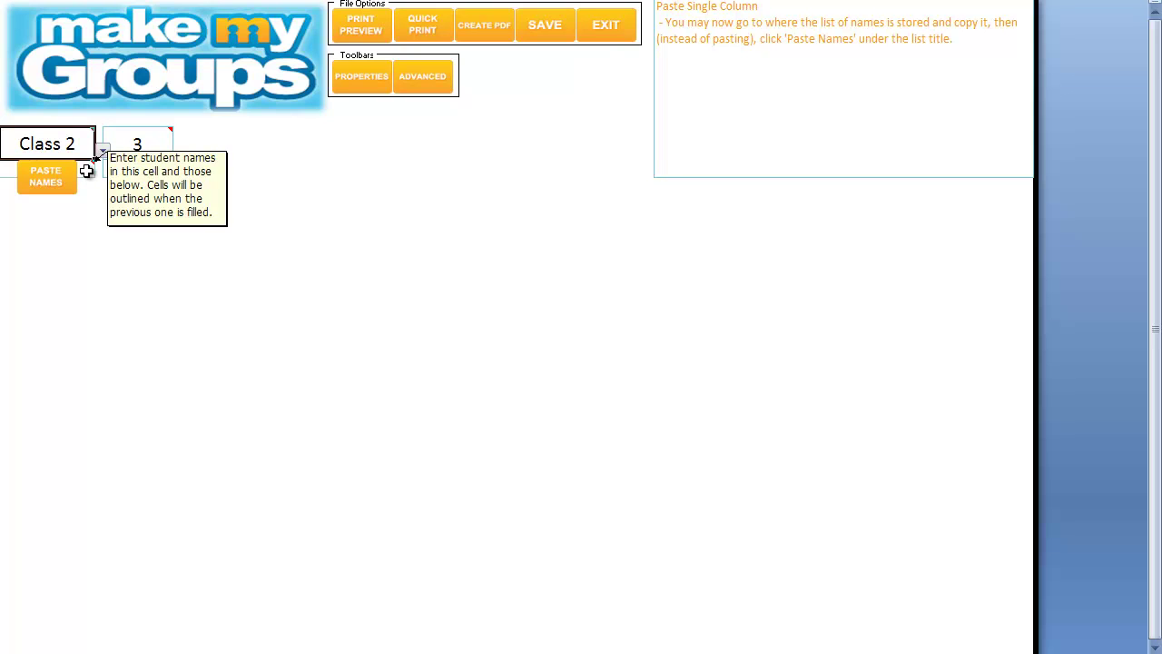
Copy the first names Alice to Zara (A3:A27) from the Excel reading sheet
{"action": "key", "text": "alt+Tab"}
{"action": "key", "text": "alt+Tab"}
{"action": "key", "text": "alt+Tab"}
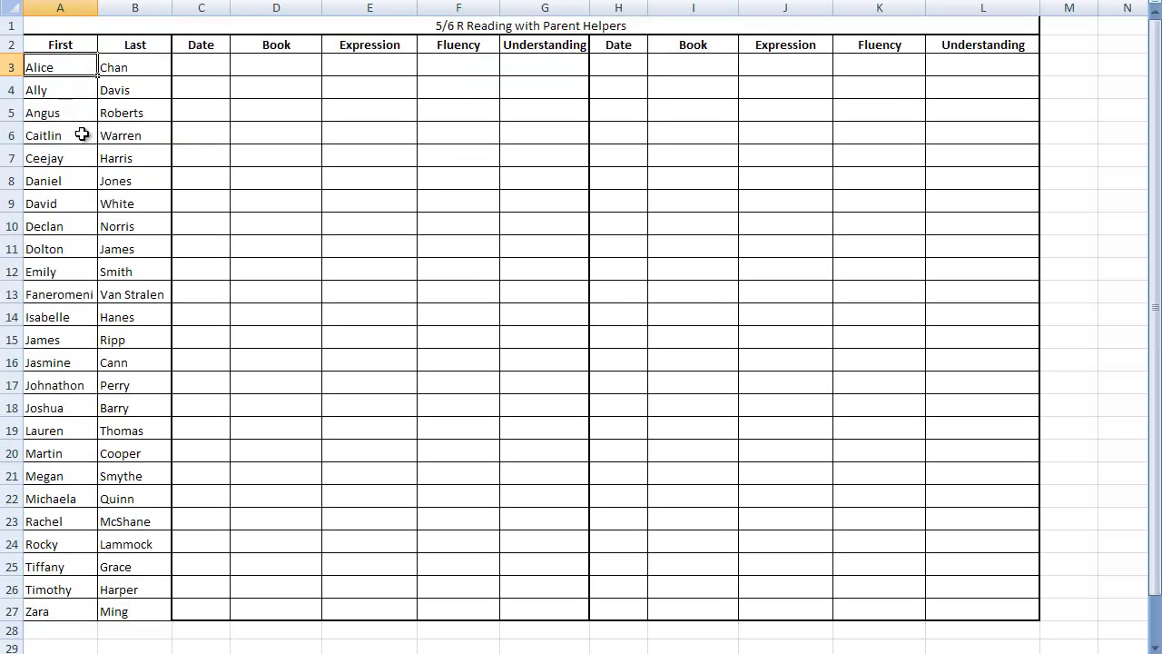
{"action": "left_click_drag", "start_coordinate": [54, 65], "coordinate": [66, 605]}
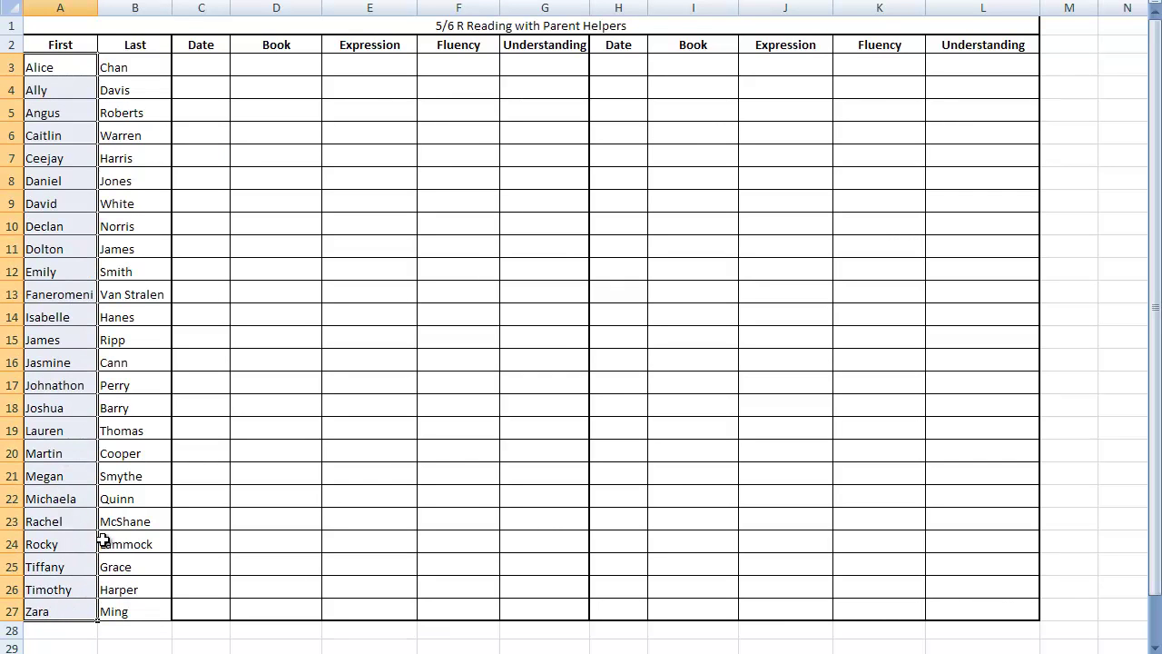
{"action": "key", "text": "ctrl+c"}
{"action": "key", "text": "alt+Tab"}
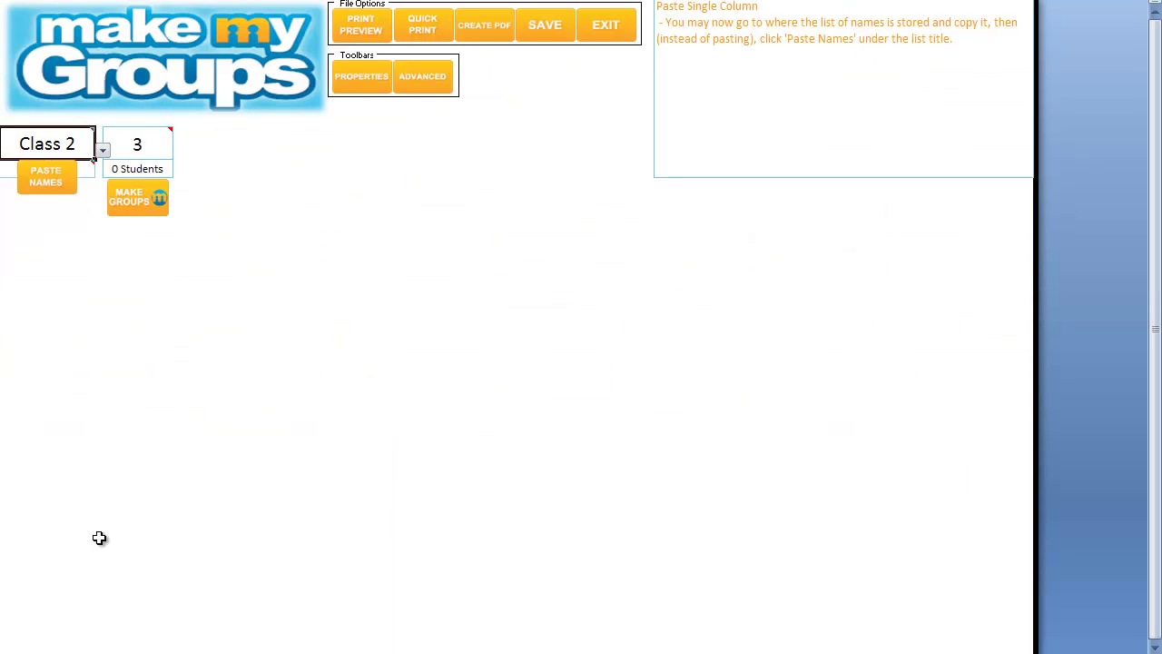
Paste the 25 names into Class 2, then add Class 3 for two-column first and last names
{"action": "left_click", "coordinate": [42, 181]}
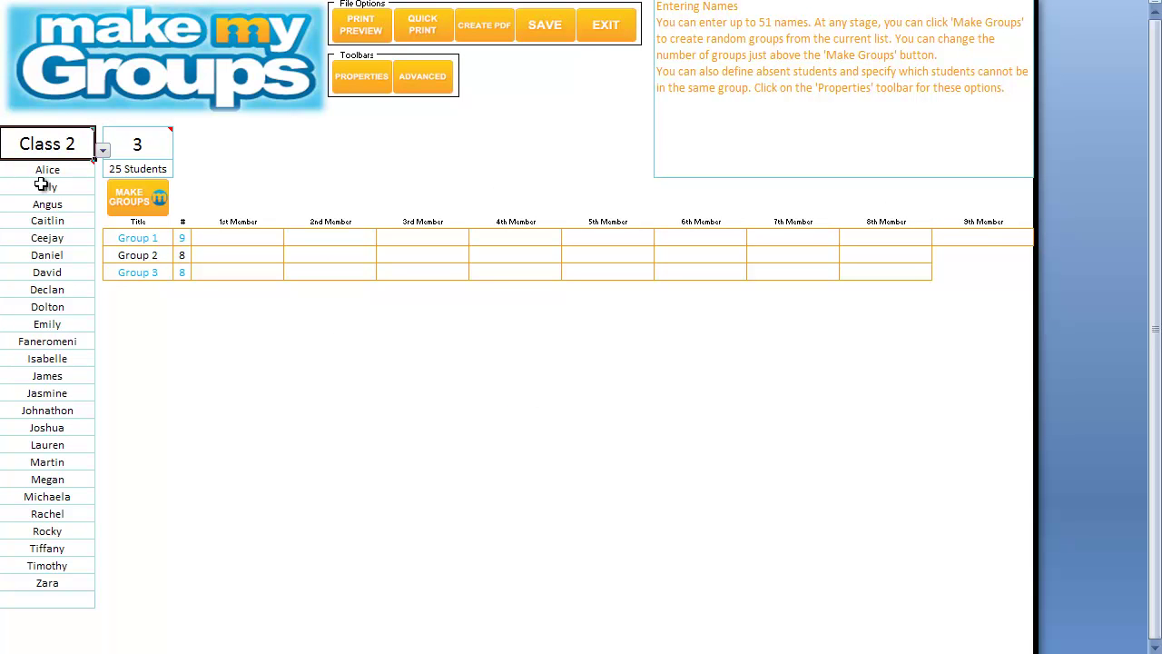
{"action": "left_click", "coordinate": [101, 149]}
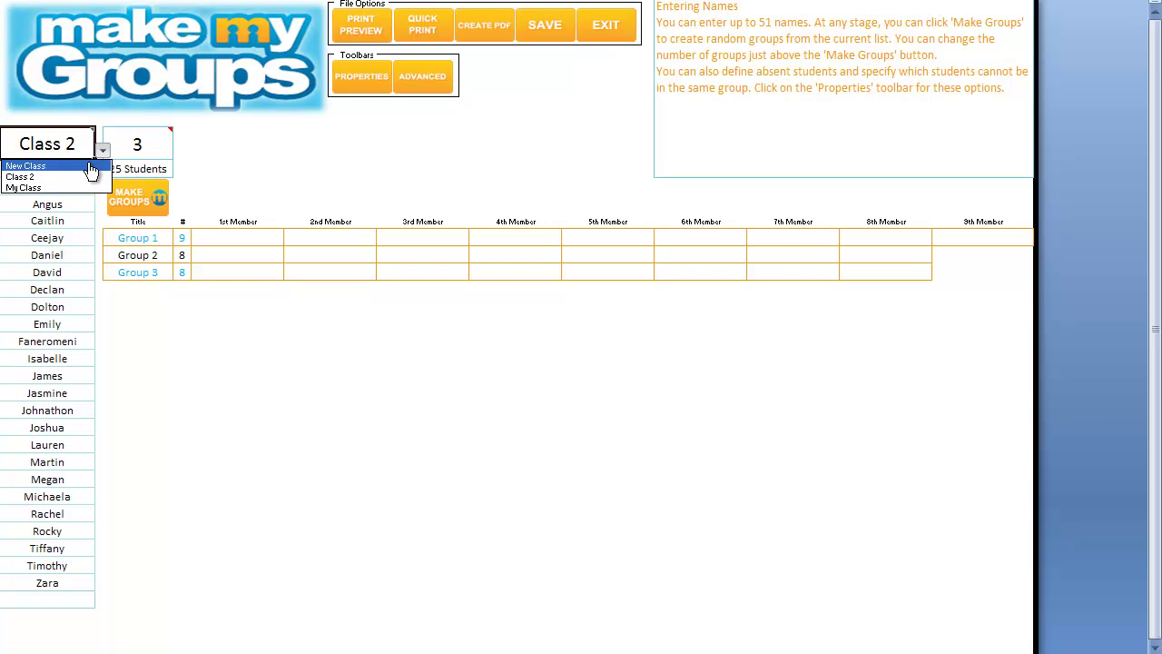
{"action": "left_click", "coordinate": [91, 168]}
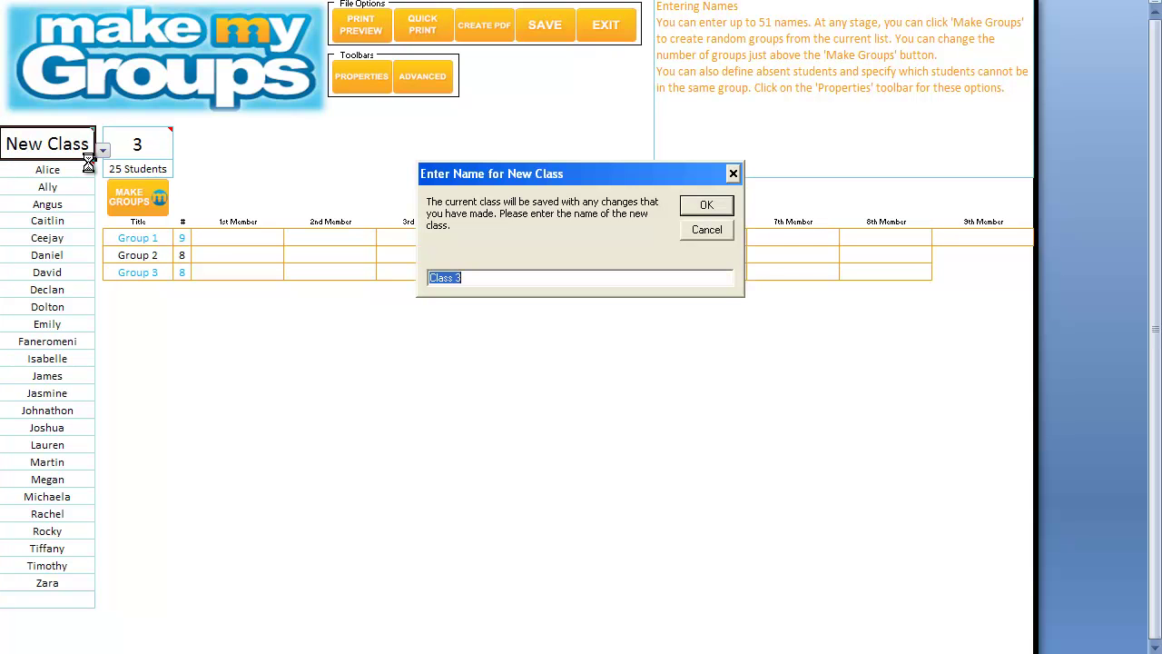
{"action": "key", "text": "Return"}
{"action": "left_click", "coordinate": [664, 392]}
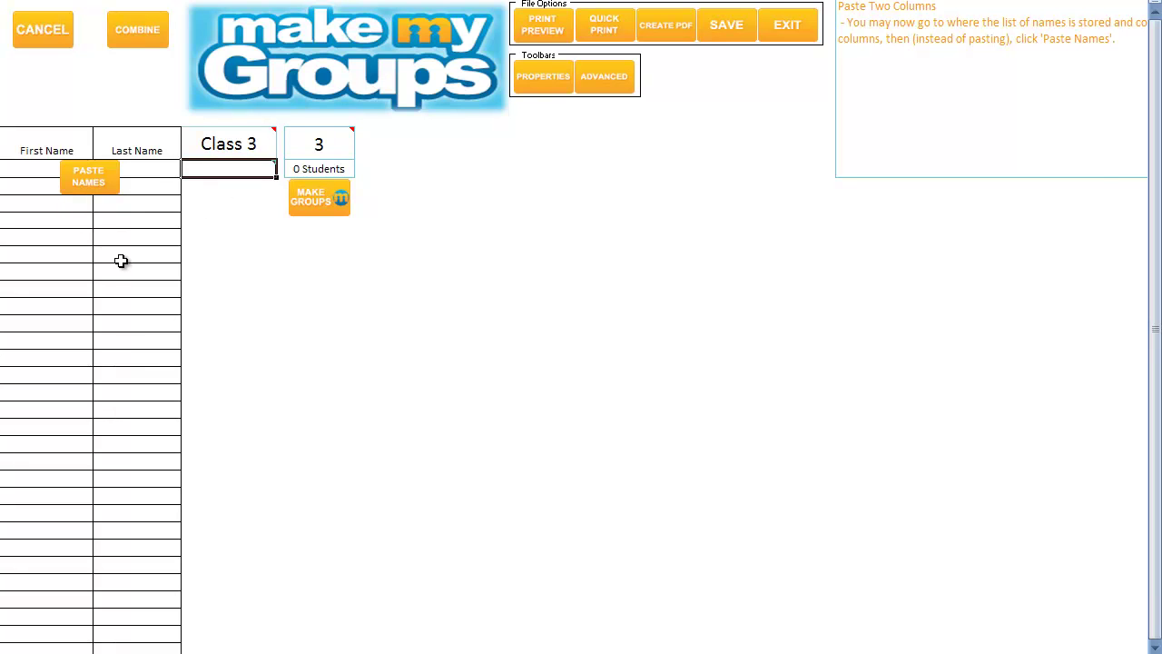
Copy the first and last names in A3:B27 from Excel and paste them into Class 3
{"action": "key", "text": "alt+Tab"}
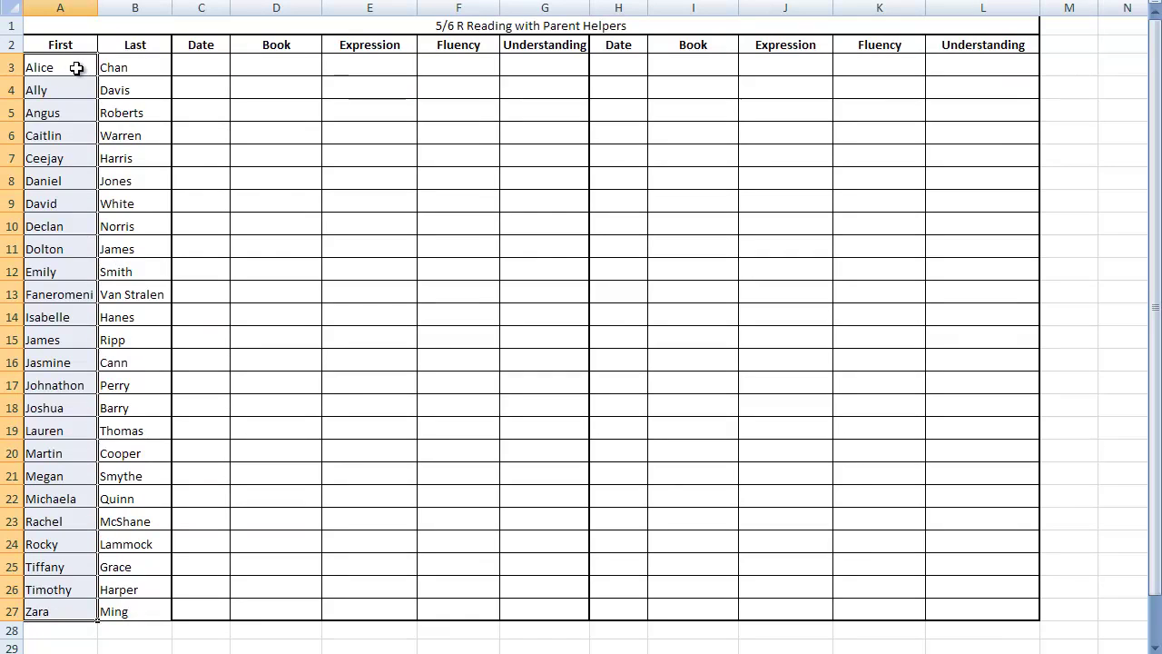
{"action": "key", "text": "shift+Right"}
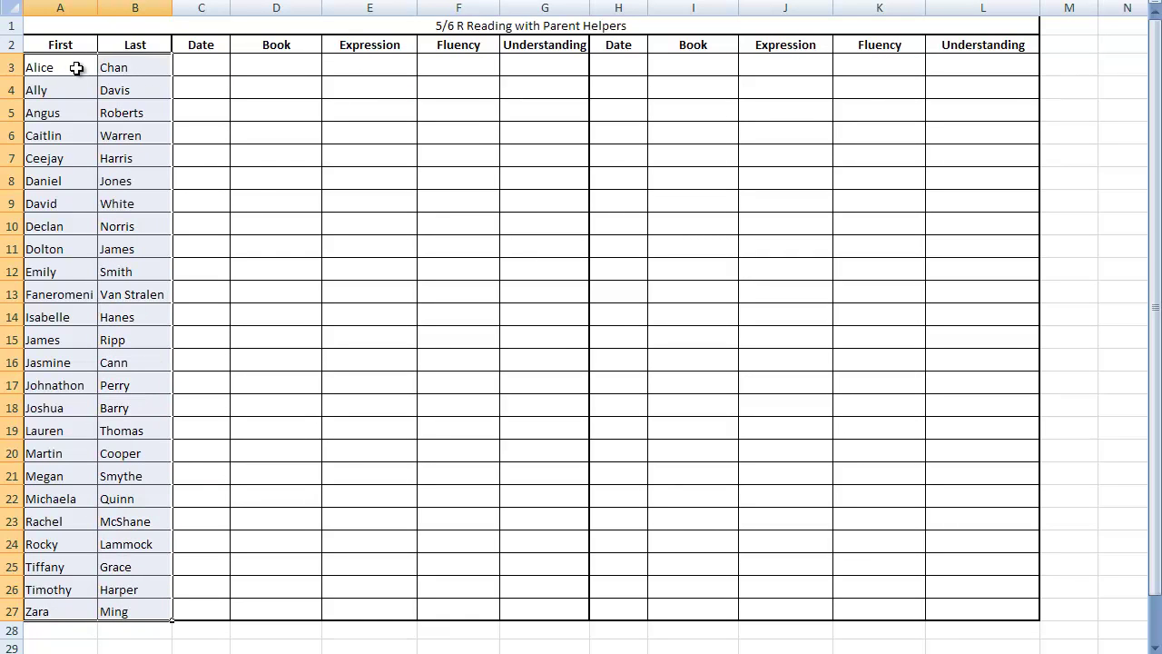
{"action": "key", "text": "alt+Tab"}
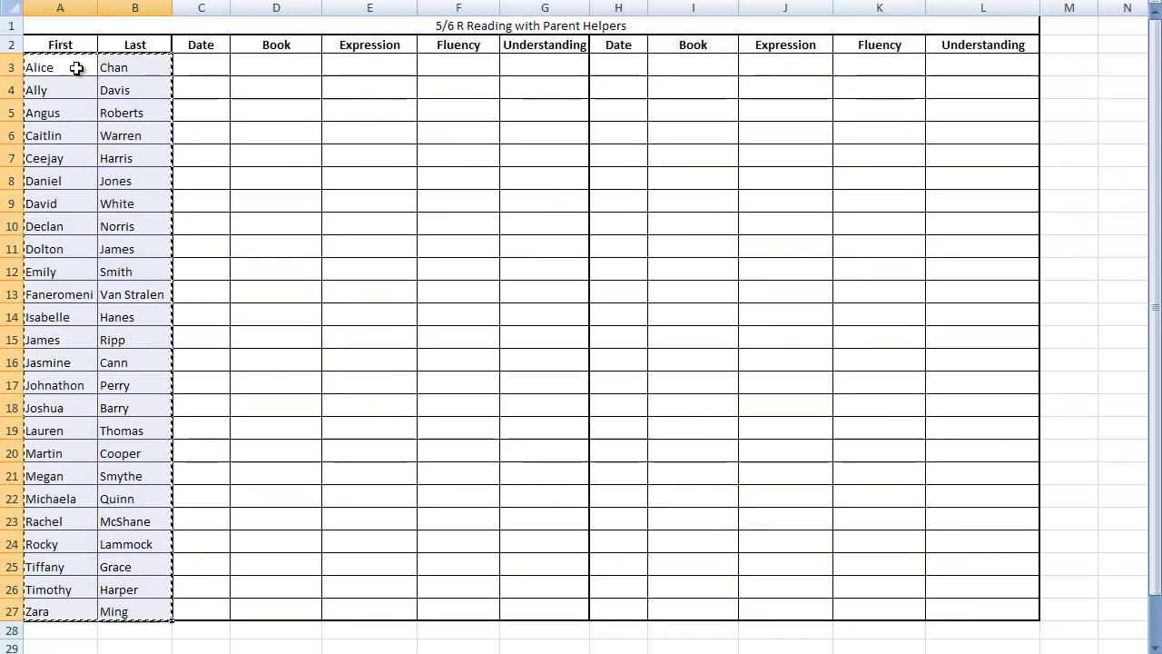
{"action": "left_click", "coordinate": [88, 176]}
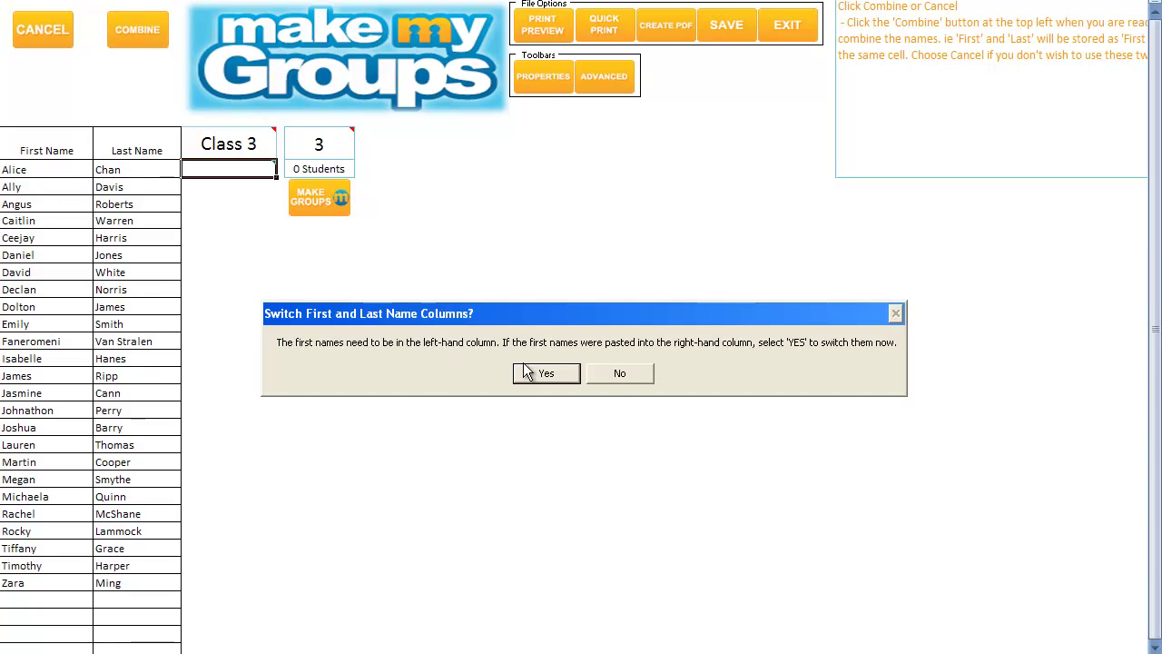
Keep the name columns unswapped, combine them into full names, and make random groups for Class 3
{"action": "left_click", "coordinate": [620, 373]}
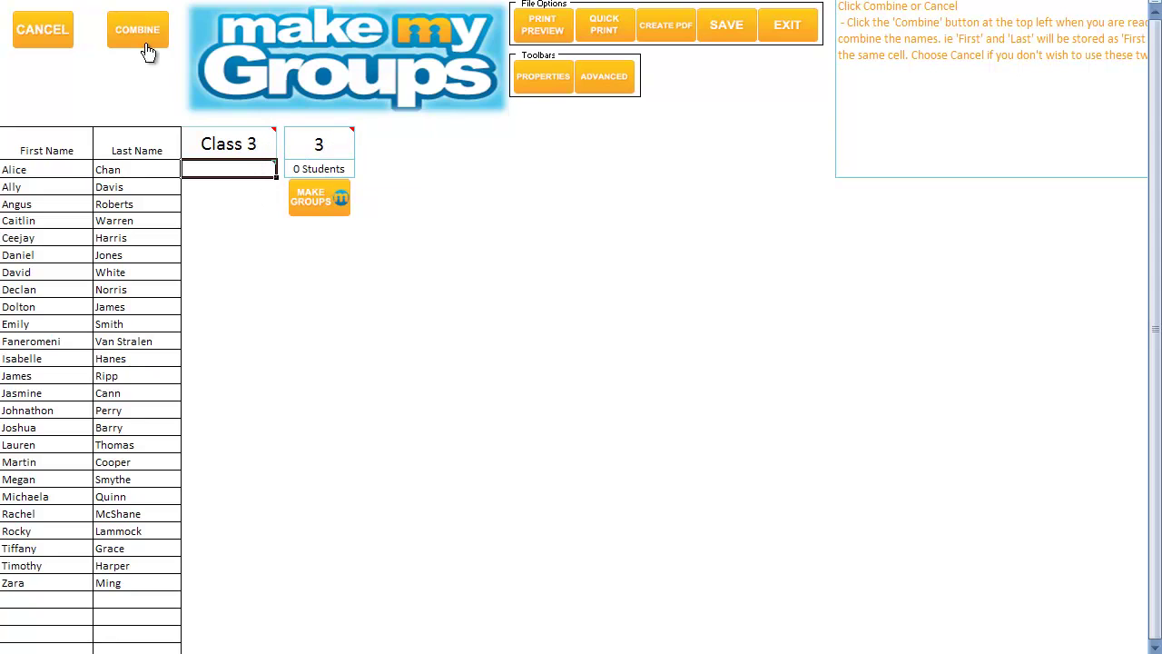
{"action": "left_click", "coordinate": [137, 33]}
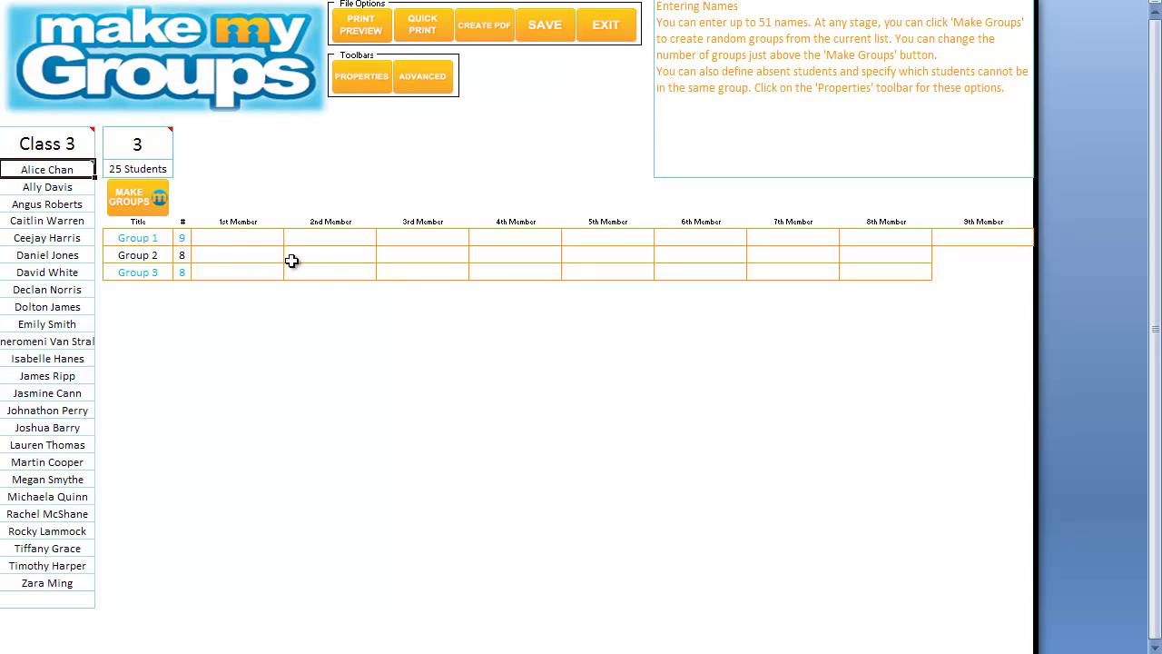
{"action": "left_click", "coordinate": [136, 200]}
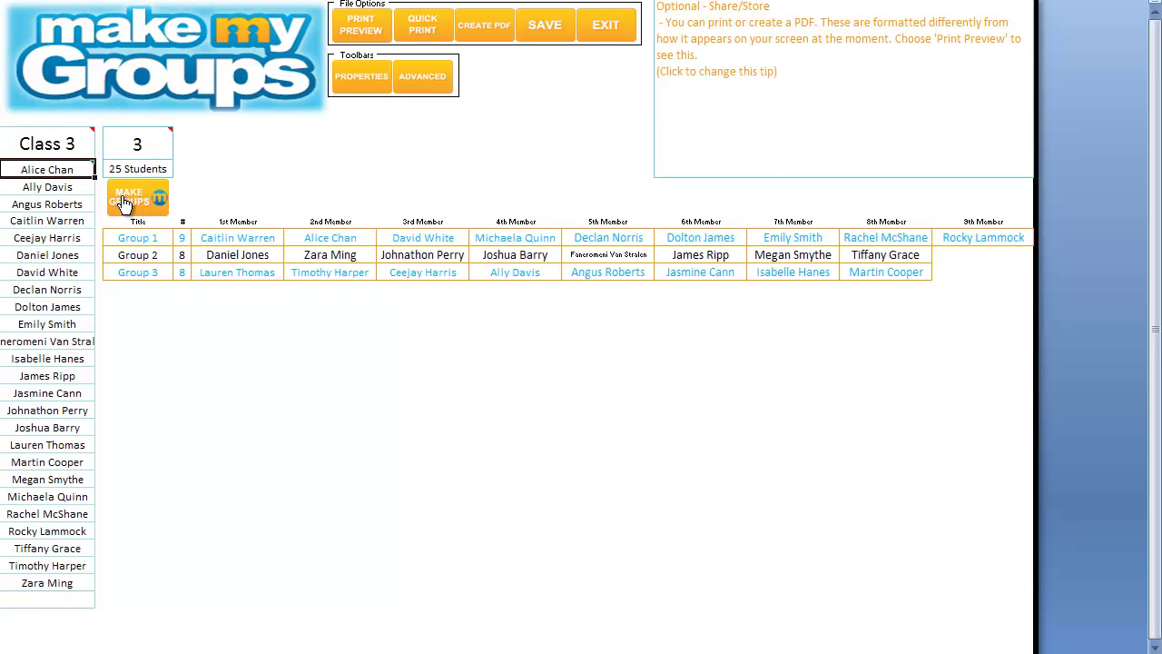
{"action": "left_click", "coordinate": [72, 152]}
{"action": "left_click", "coordinate": [103, 151]}
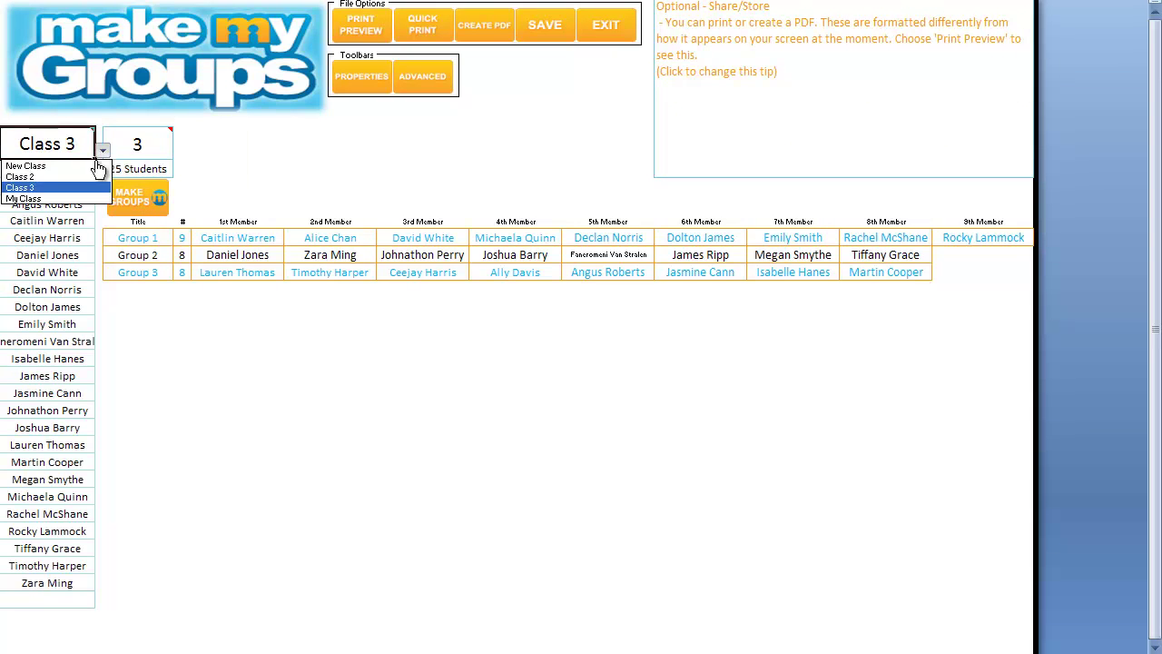
Add a new class named Class 4 for two pasted name columns and bring up the names workbook
{"action": "left_click", "coordinate": [90, 167]}
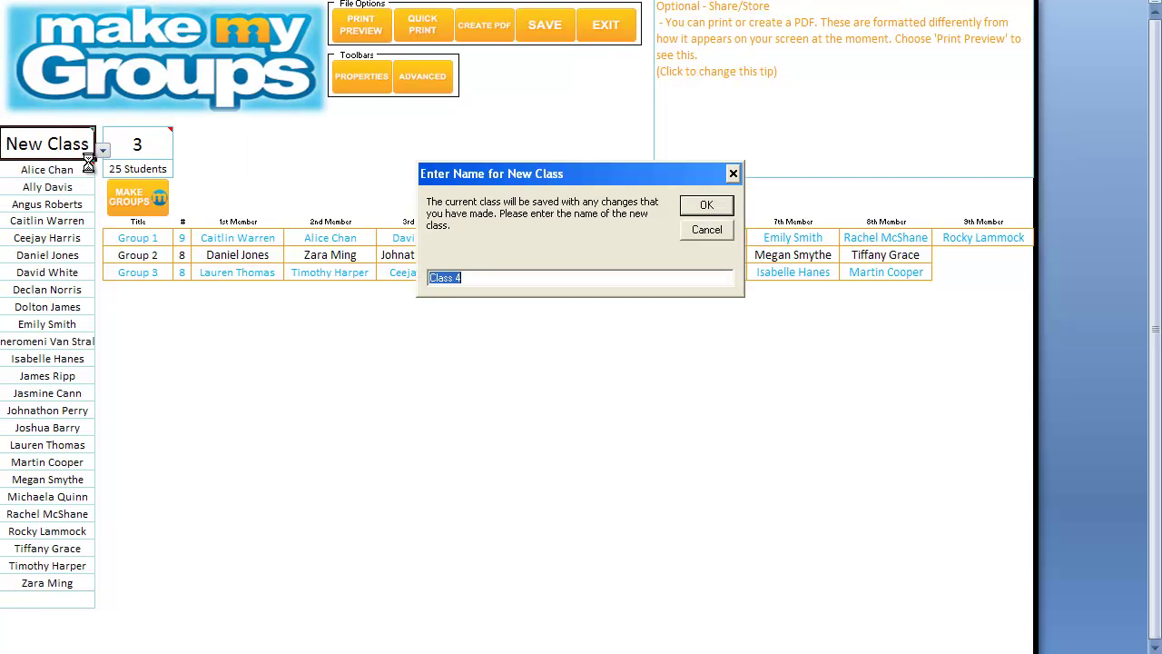
{"action": "key", "text": "Return"}
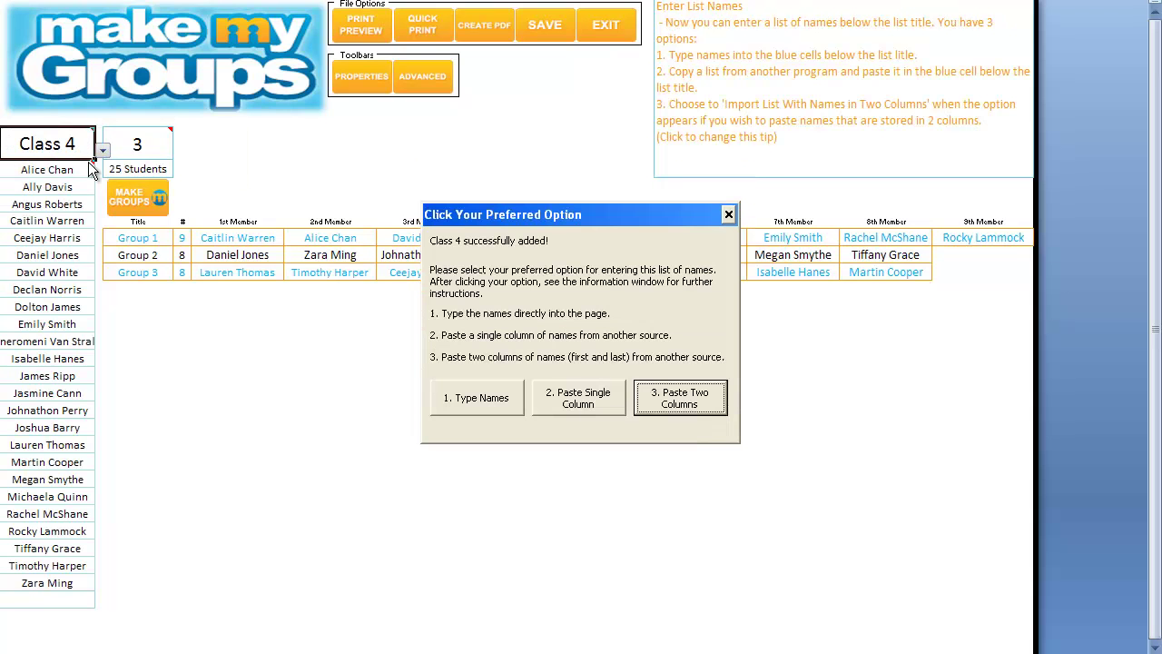
{"action": "left_click", "coordinate": [676, 402]}
{"action": "key", "text": "alt+Tab"}
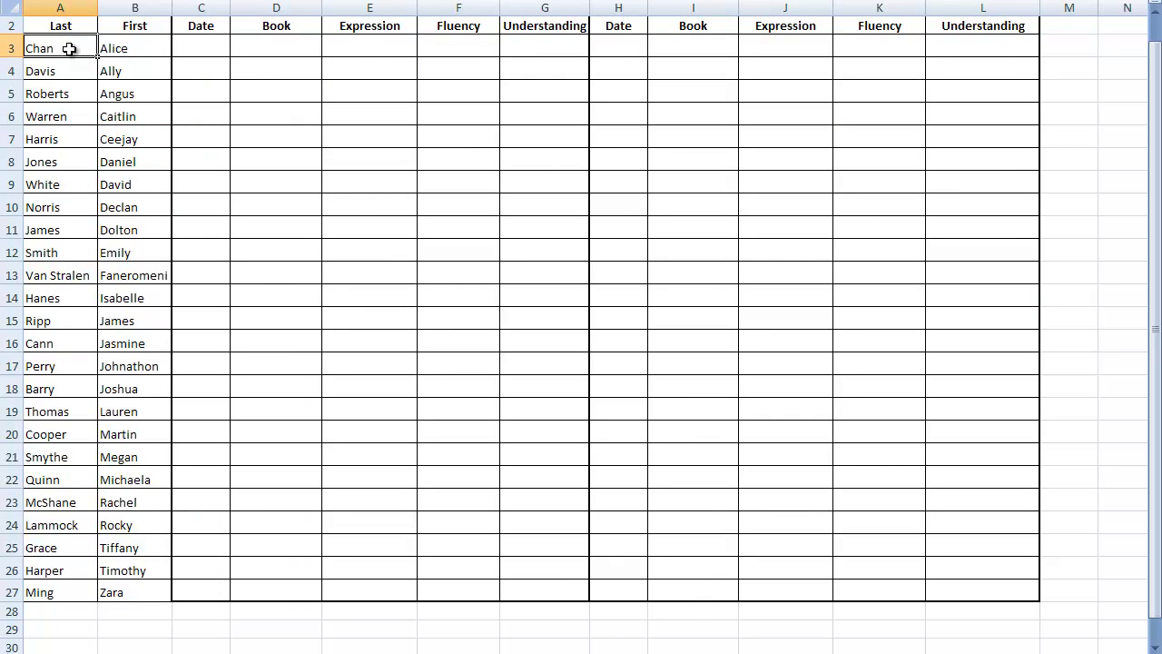
Select and copy the 25 last and first names in A3:B27
{"action": "key", "text": "shift+Right"}
{"action": "key", "text": "ctrl+shift+Down"}
{"action": "key", "text": "ctrl+c"}
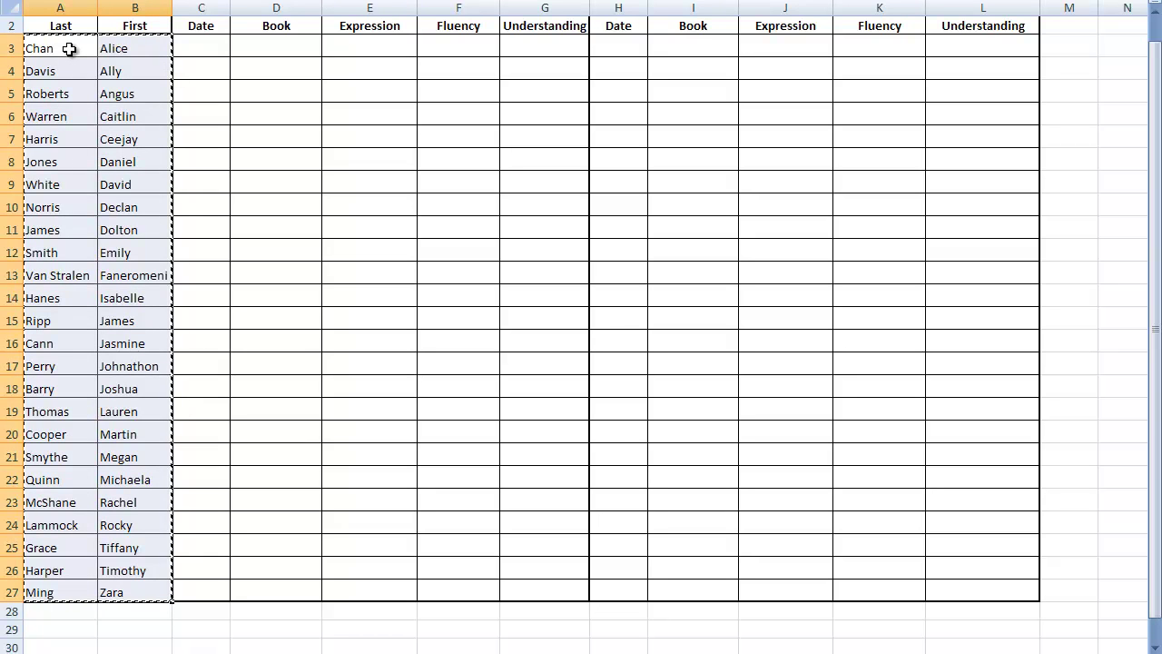
{"action": "key", "text": "alt+Tab"}
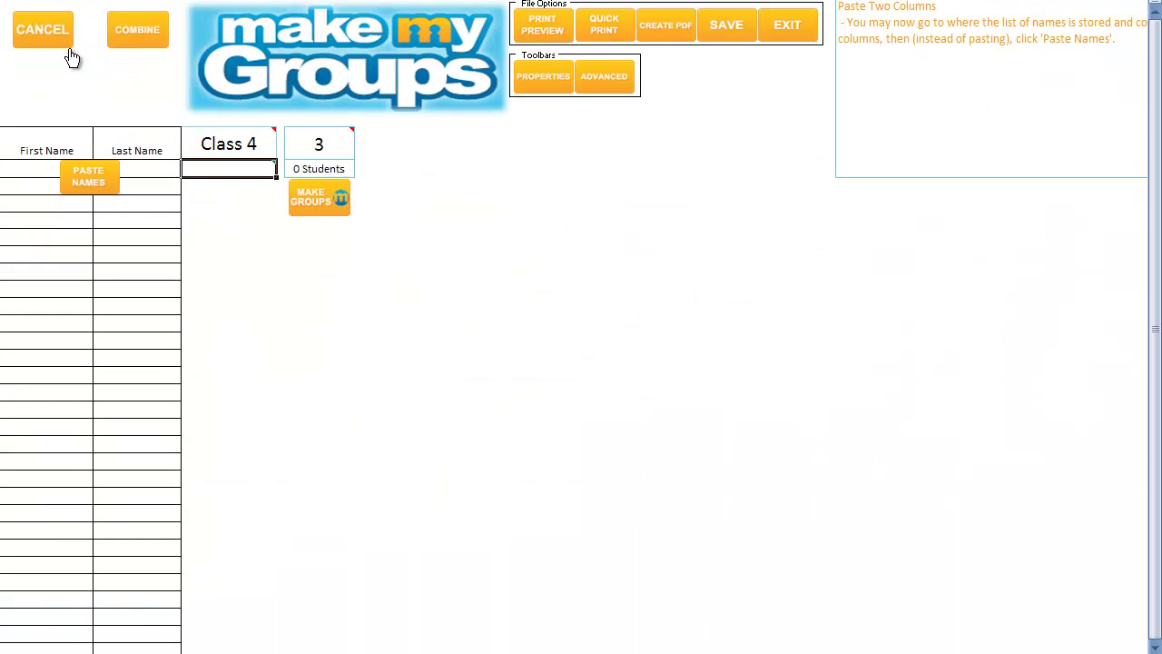
Paste the names into Class 4, swap and combine the columns, and make three random groups
{"action": "left_click", "coordinate": [89, 182]}
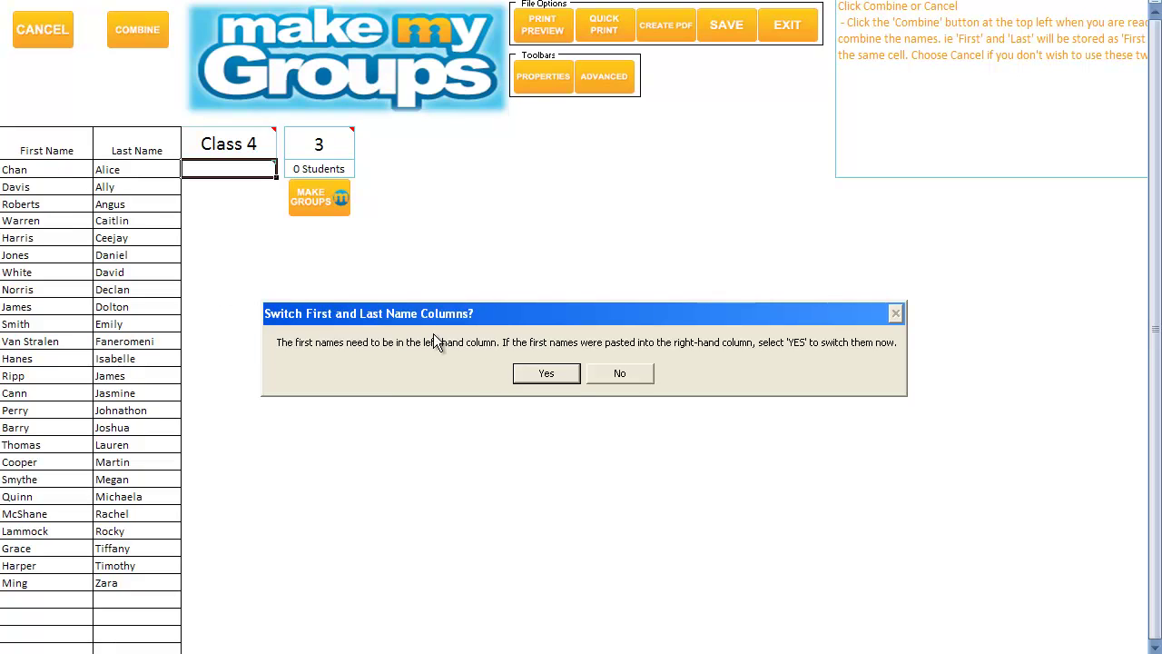
{"action": "left_click", "coordinate": [547, 373]}
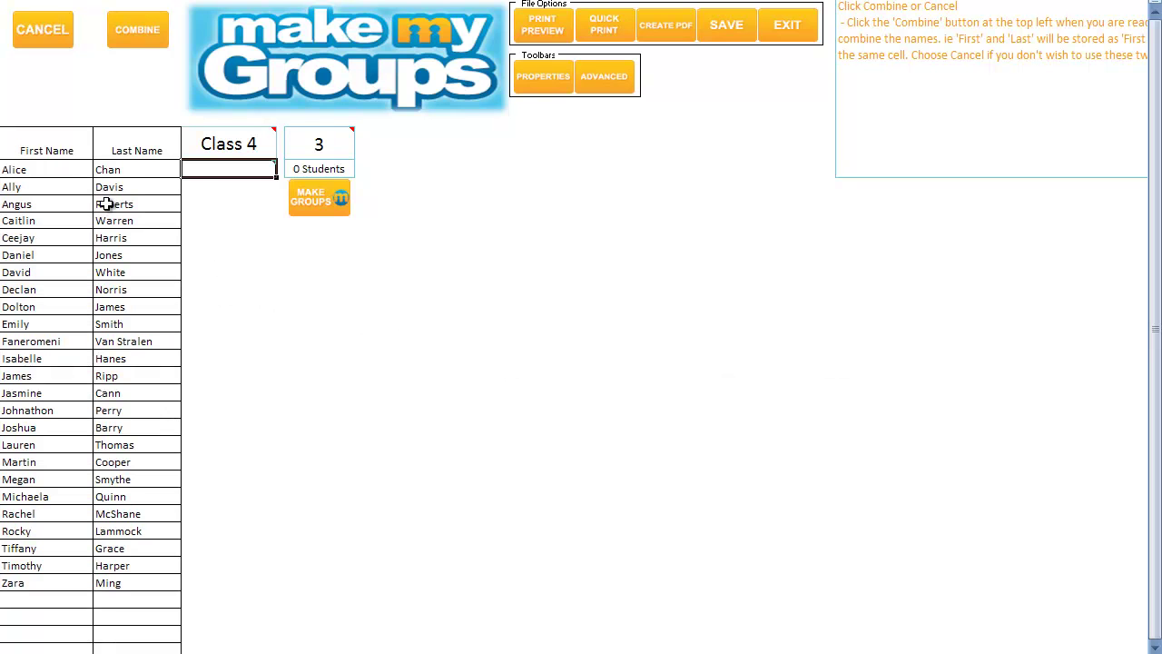
{"action": "left_click", "coordinate": [127, 42]}
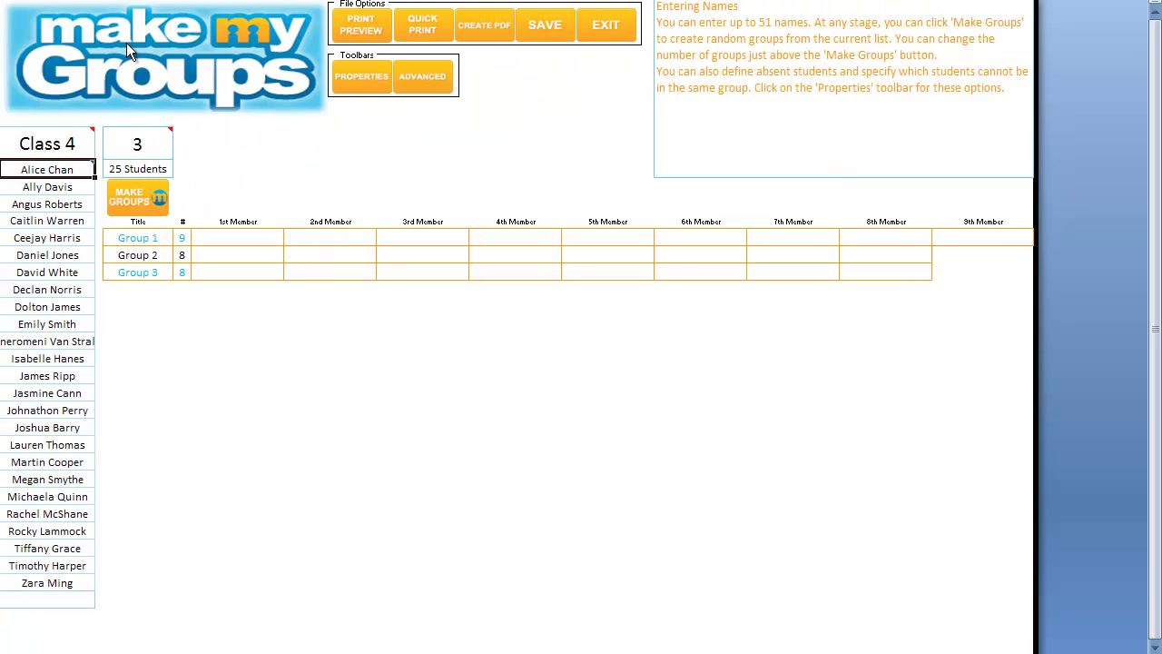
{"action": "left_click", "coordinate": [126, 201]}
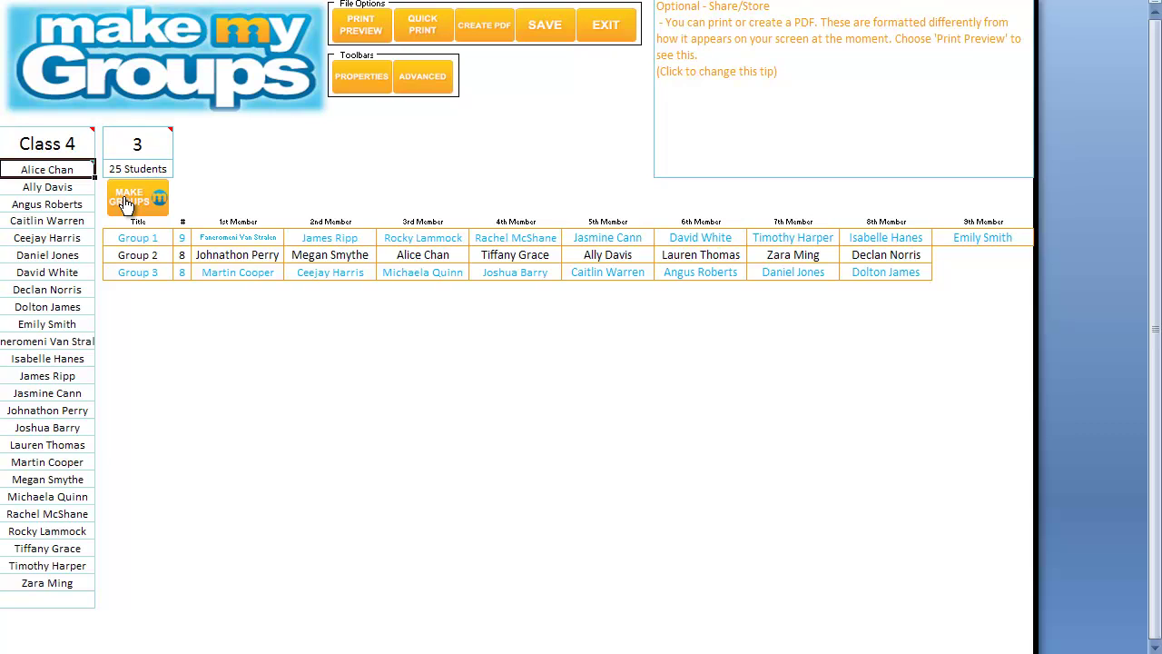
Permanently delete Class 4 from the saved classes
{"action": "left_click", "coordinate": [58, 152]}
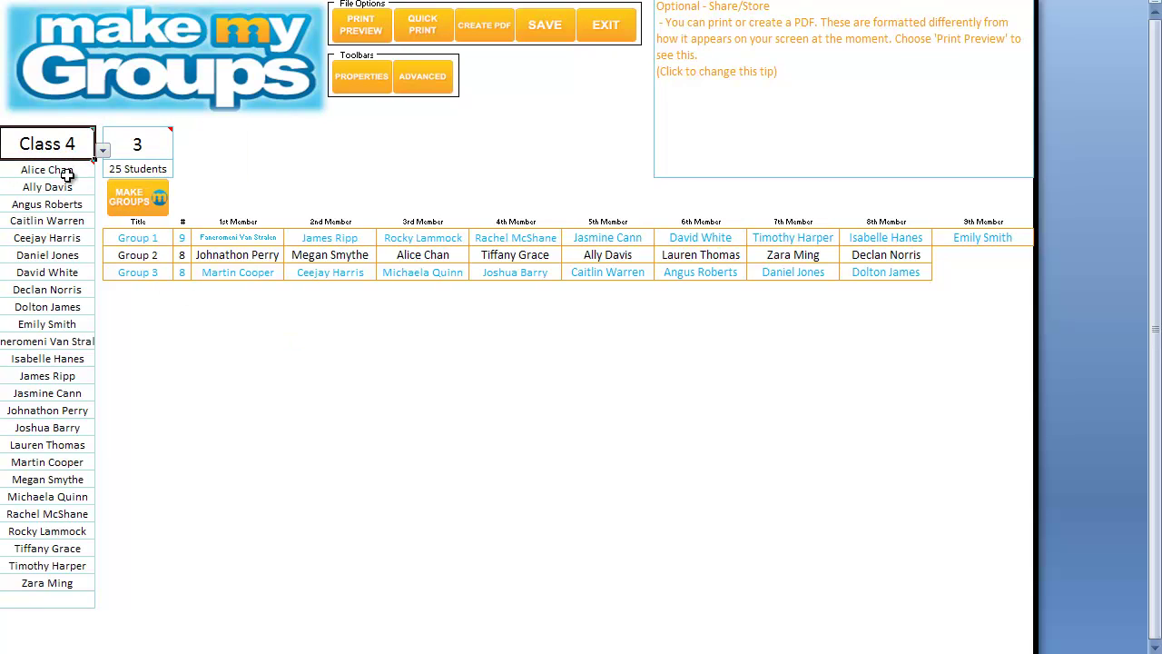
{"action": "mouse_move", "coordinate": [68, 175]}
{"action": "key", "text": "Delete"}
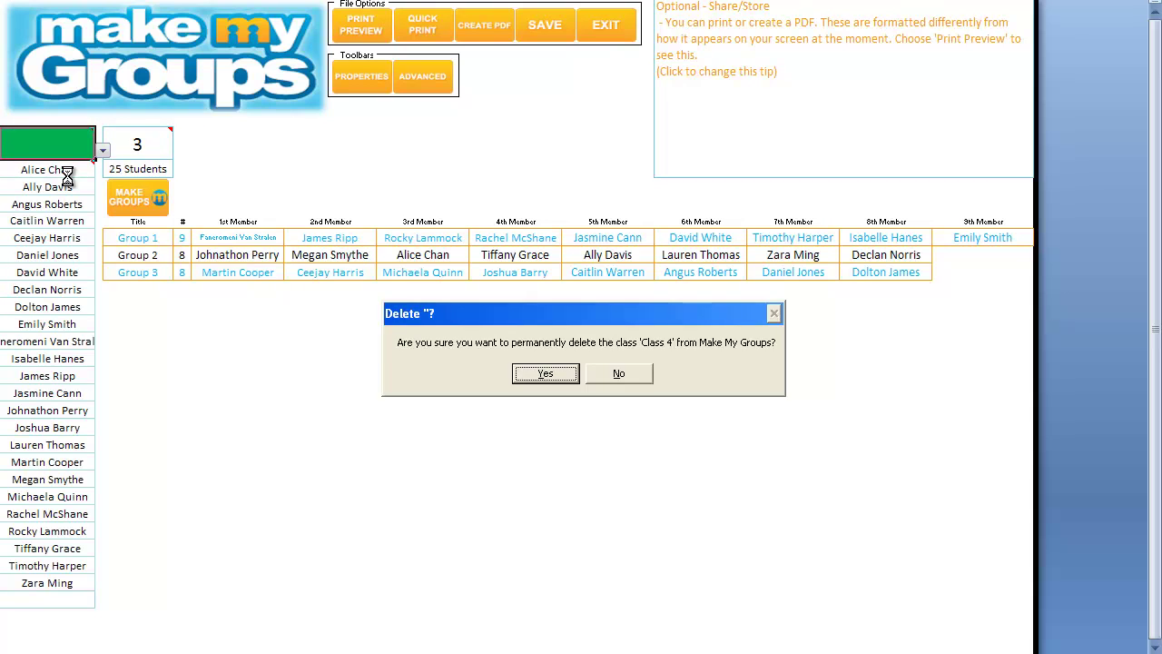
{"action": "left_click", "coordinate": [547, 373]}
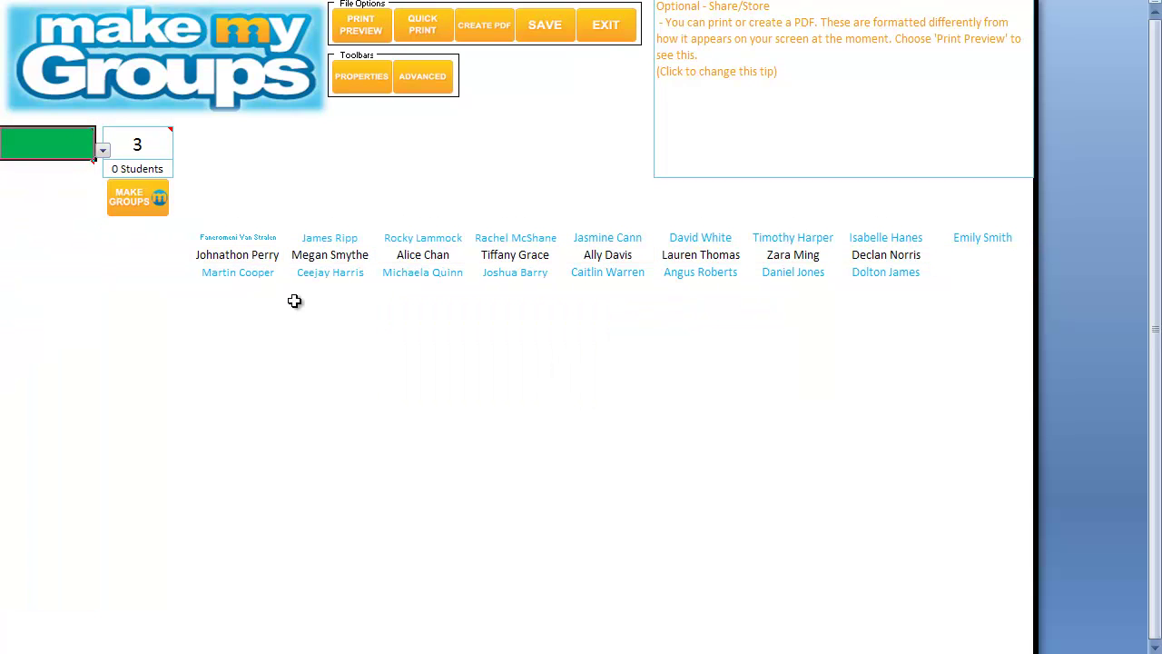
Switch to Class 3 and permanently delete it, leaving Class 2 and My Class
{"action": "left_click", "coordinate": [105, 153]}
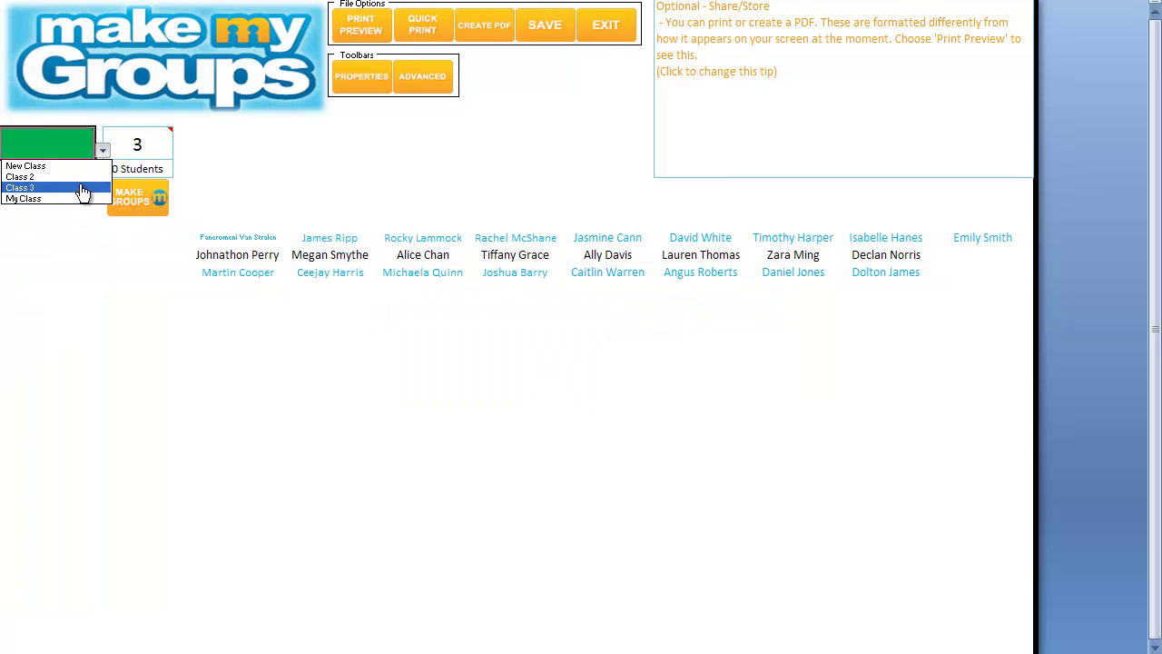
{"action": "left_click", "coordinate": [83, 186]}
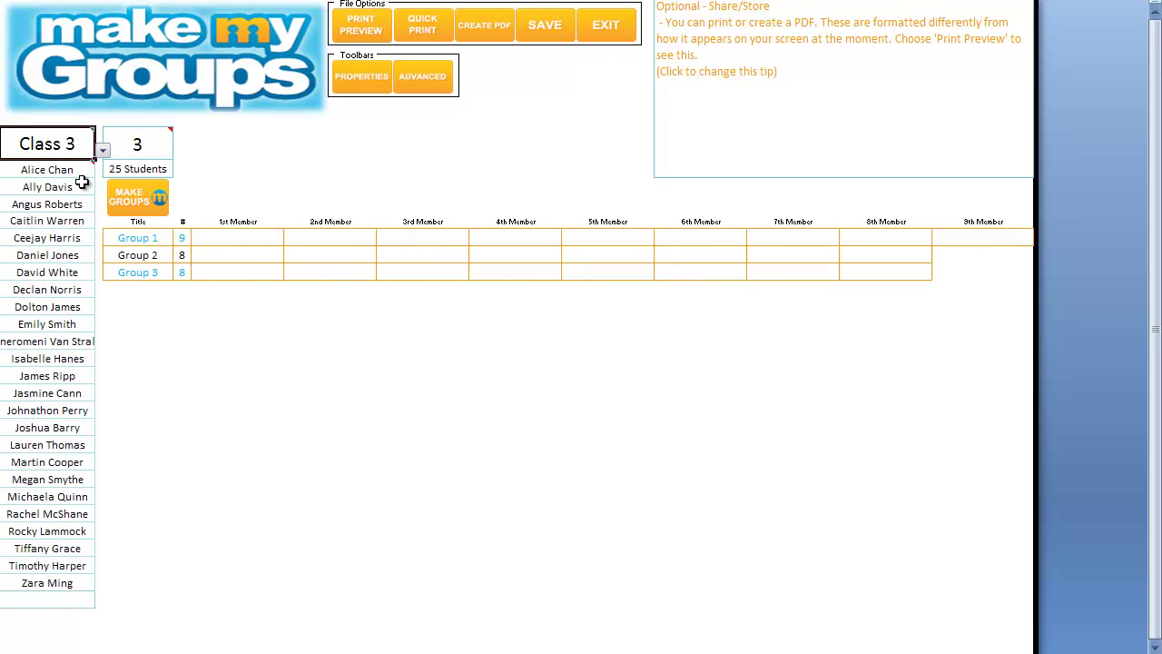
{"action": "key", "text": "Delete"}
{"action": "left_click", "coordinate": [532, 374]}
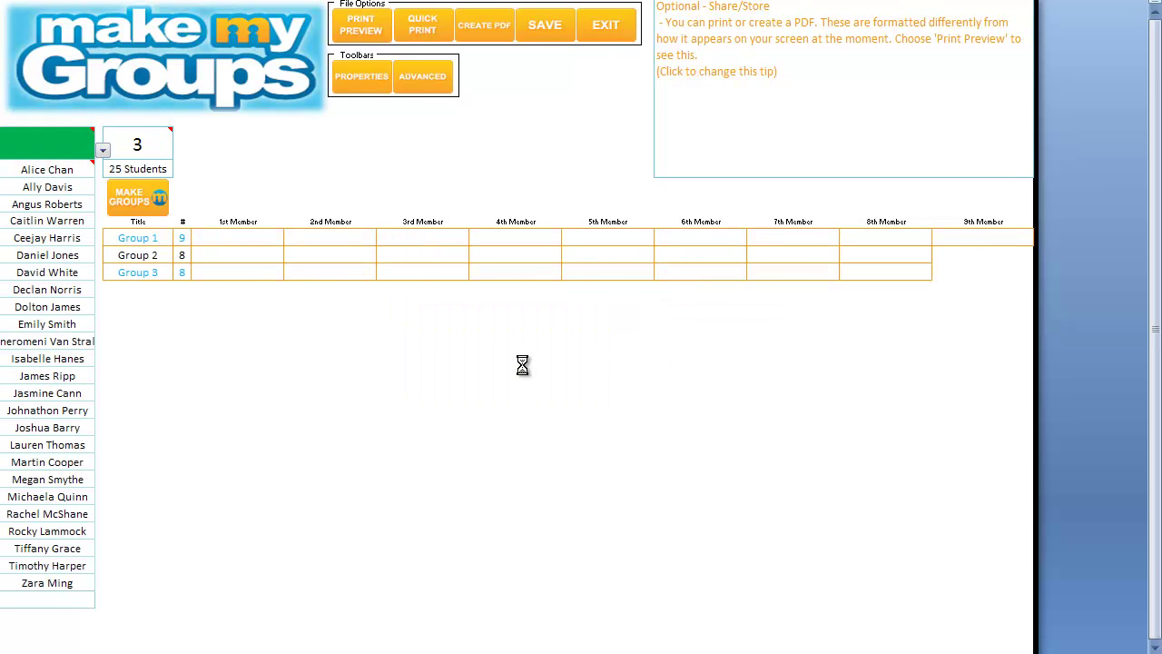
{"action": "left_click", "coordinate": [103, 153]}
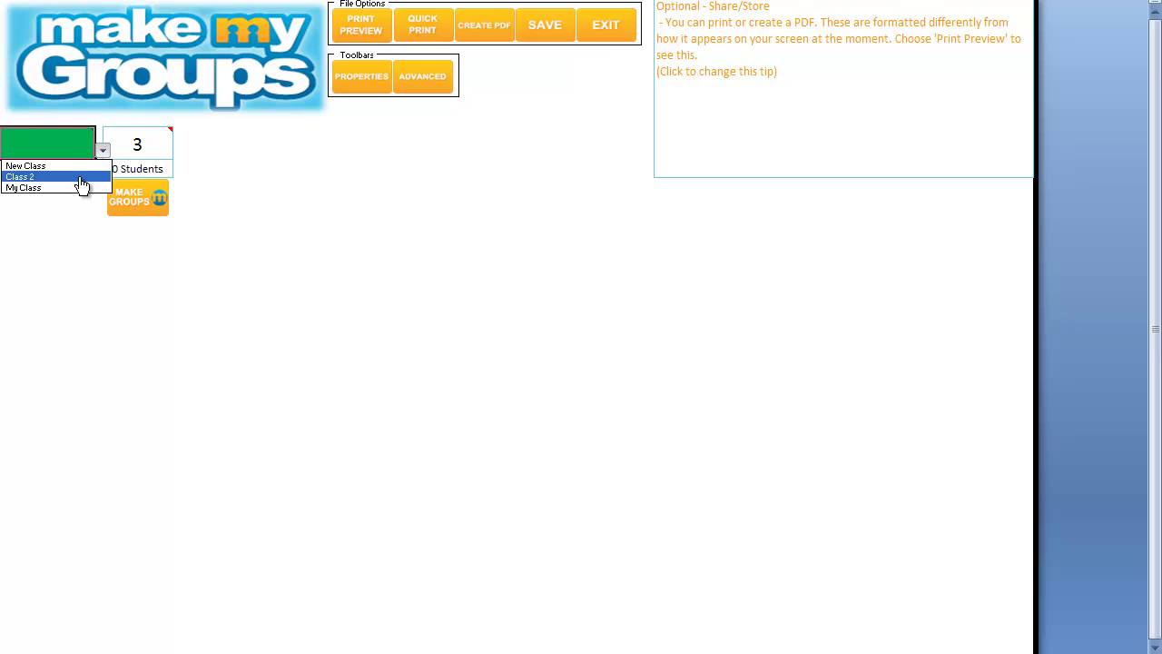
Add Jimmy below Ingrid as the tenth student in My Class
{"action": "left_click", "coordinate": [80, 178]}
{"action": "left_click", "coordinate": [104, 152]}
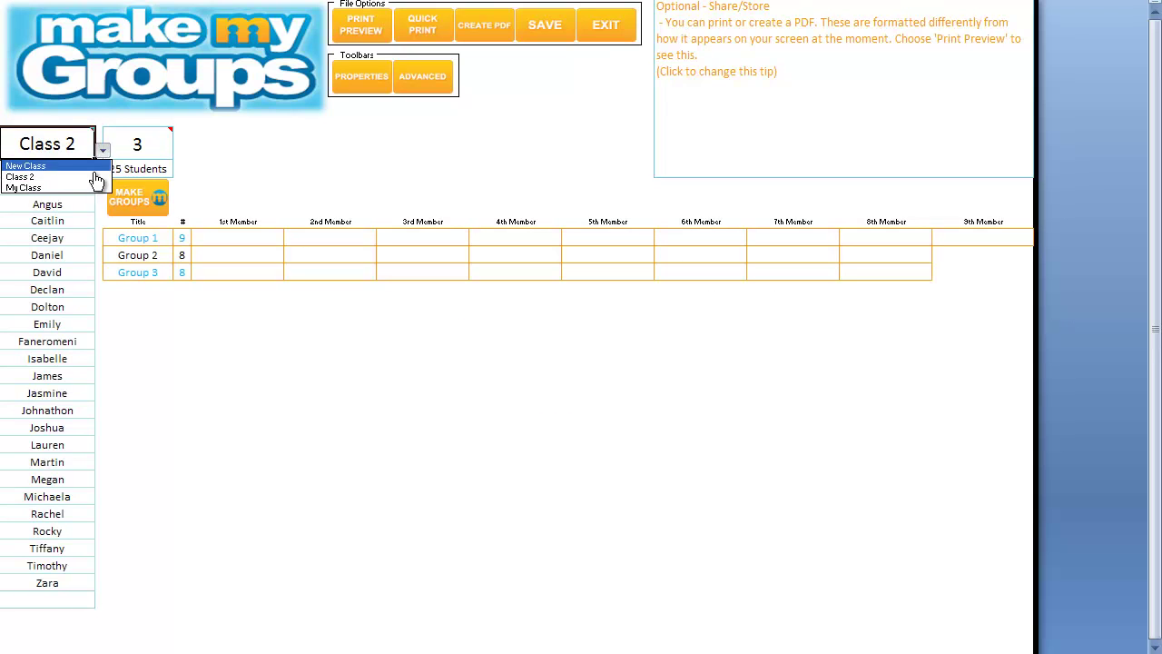
{"action": "left_click", "coordinate": [88, 184]}
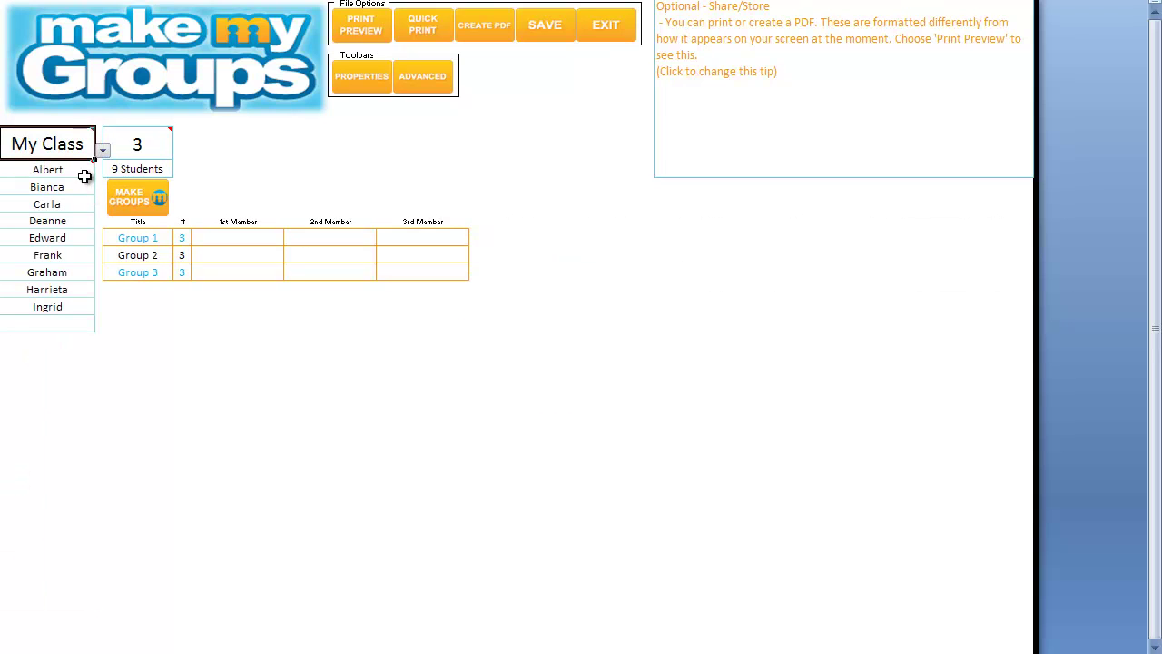
{"action": "left_click", "coordinate": [73, 324]}
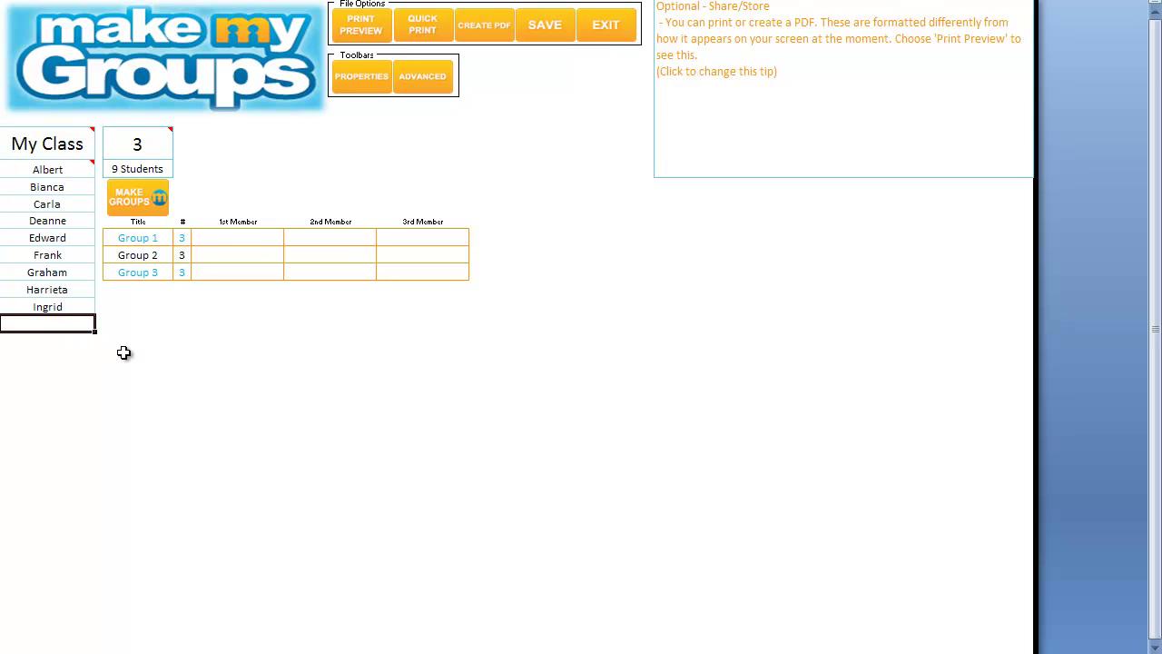
{"action": "type", "text": "Jimmy"}
{"action": "key", "text": "Return"}
Switch back to Class 2 to show its 24 students in three groups of 8
{"action": "left_click", "coordinate": [77, 147]}
{"action": "left_click", "coordinate": [102, 151]}
{"action": "left_click", "coordinate": [90, 176]}
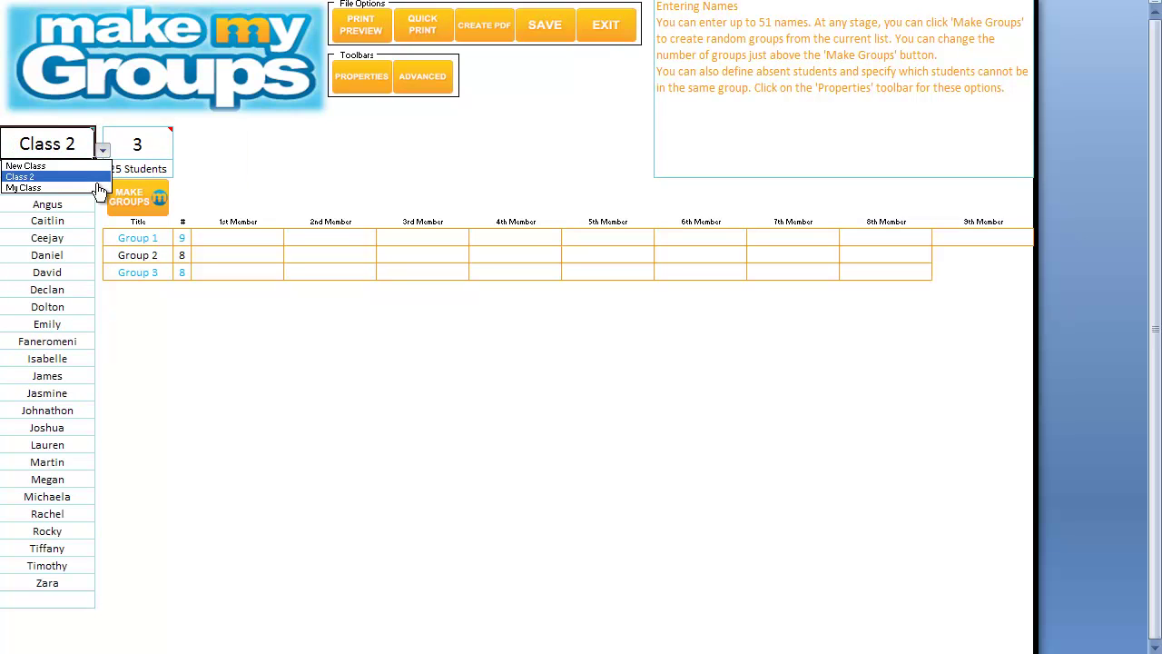
{"action": "left_click", "coordinate": [96, 187]}
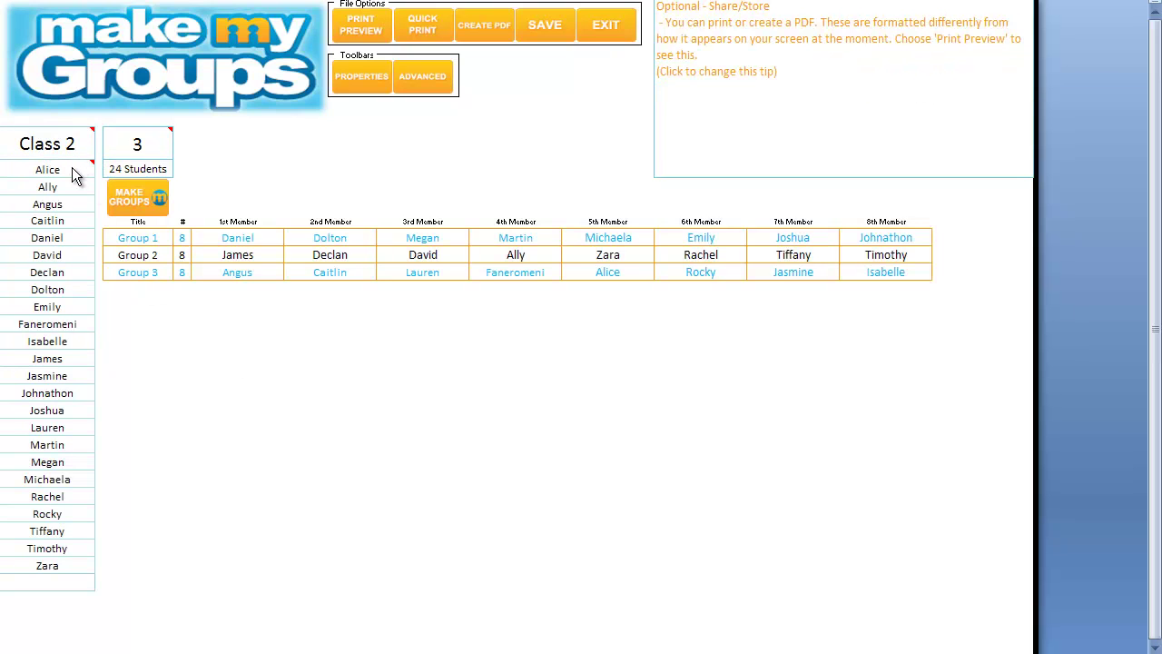
Remove David from Class 2 and regenerate the random groups
{"action": "left_click", "coordinate": [56, 257]}
{"action": "key", "text": "Delete"}
{"action": "left_click", "coordinate": [81, 278]}
{"action": "left_click", "coordinate": [144, 201]}
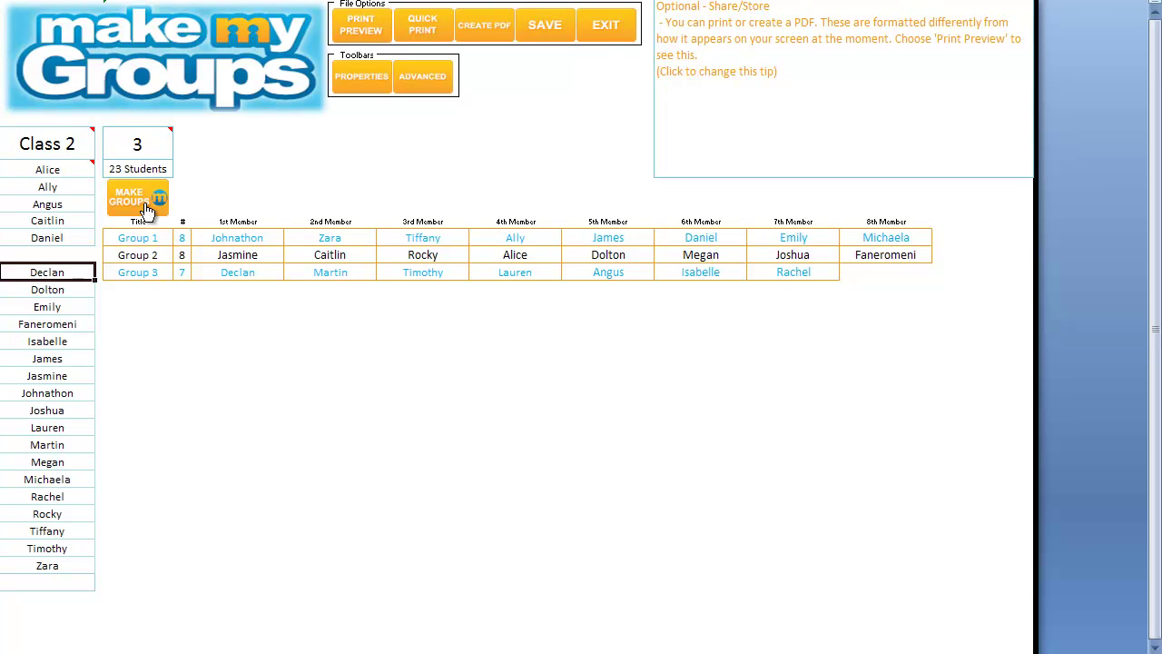
Remove Faneromeni, Johnathon, Martin, Rachel and Tiffany from the Class 2 list
{"action": "left_click", "coordinate": [79, 329]}
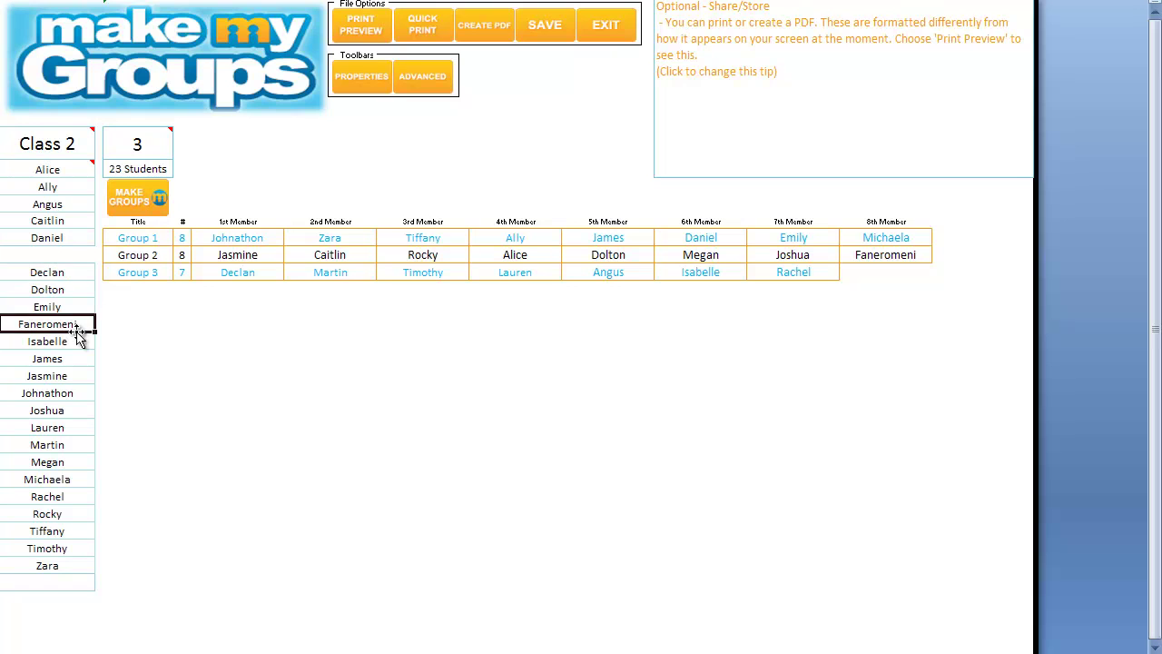
{"action": "key", "text": "Delete"}
{"action": "key", "text": "Down"}
{"action": "key", "text": "Down"}
{"action": "key", "text": "Down"}
{"action": "key", "text": "Down"}
{"action": "key", "text": "Delete"}
{"action": "key", "text": "Down"}
{"action": "key", "text": "Down"}
{"action": "key", "text": "Down"}
{"action": "key", "text": "Delete"}
{"action": "key", "text": "Down"}
{"action": "key", "text": "Down"}
{"action": "key", "text": "Down"}
{"action": "key", "text": "Delete"}
{"action": "key", "text": "Down"}
{"action": "key", "text": "Down"}
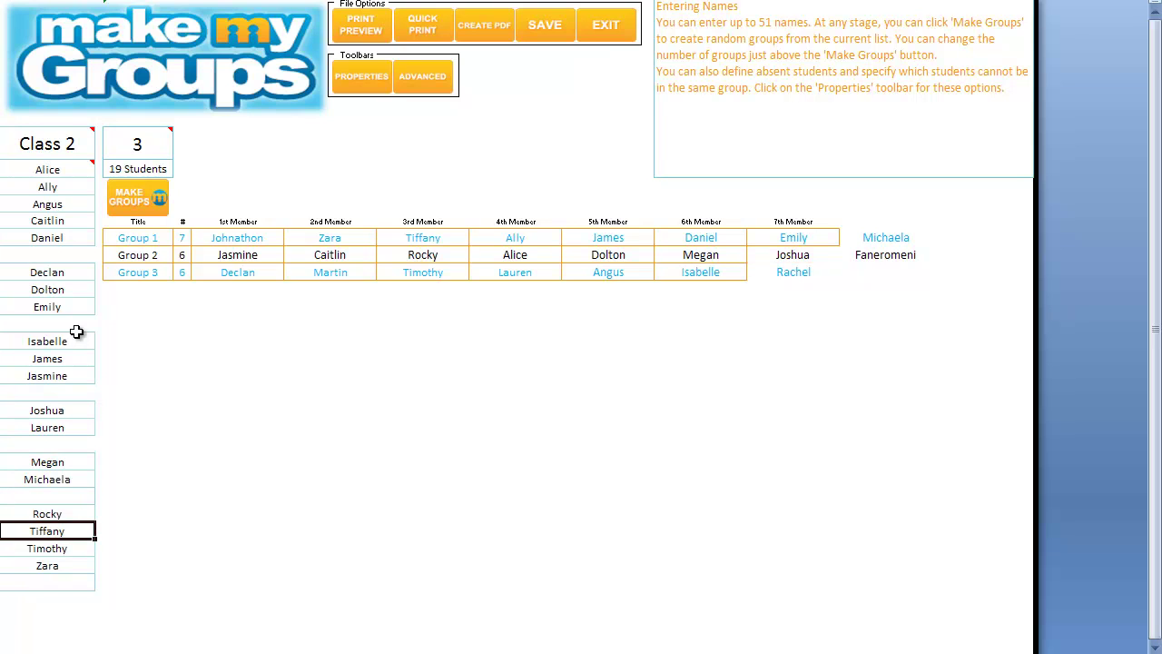
{"action": "key", "text": "Delete"}
Remove James and sort the remaining 17 names alphabetically
{"action": "left_click", "coordinate": [72, 357]}
{"action": "key", "text": "Delete"}
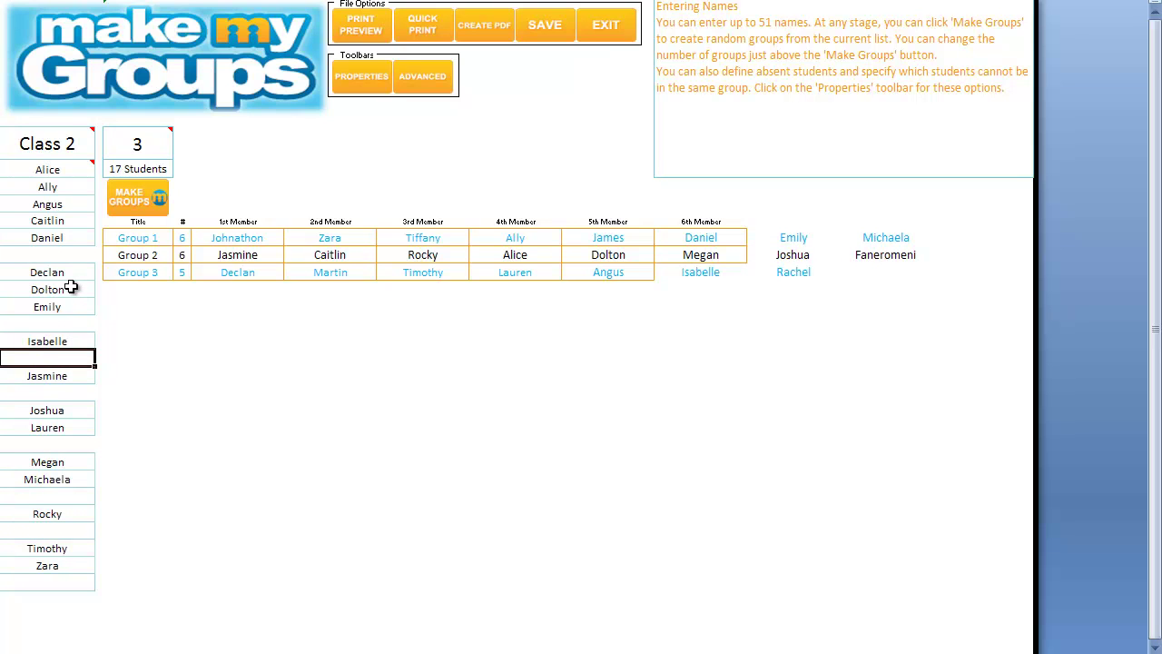
{"action": "key", "text": "ctrl+shift+s"}
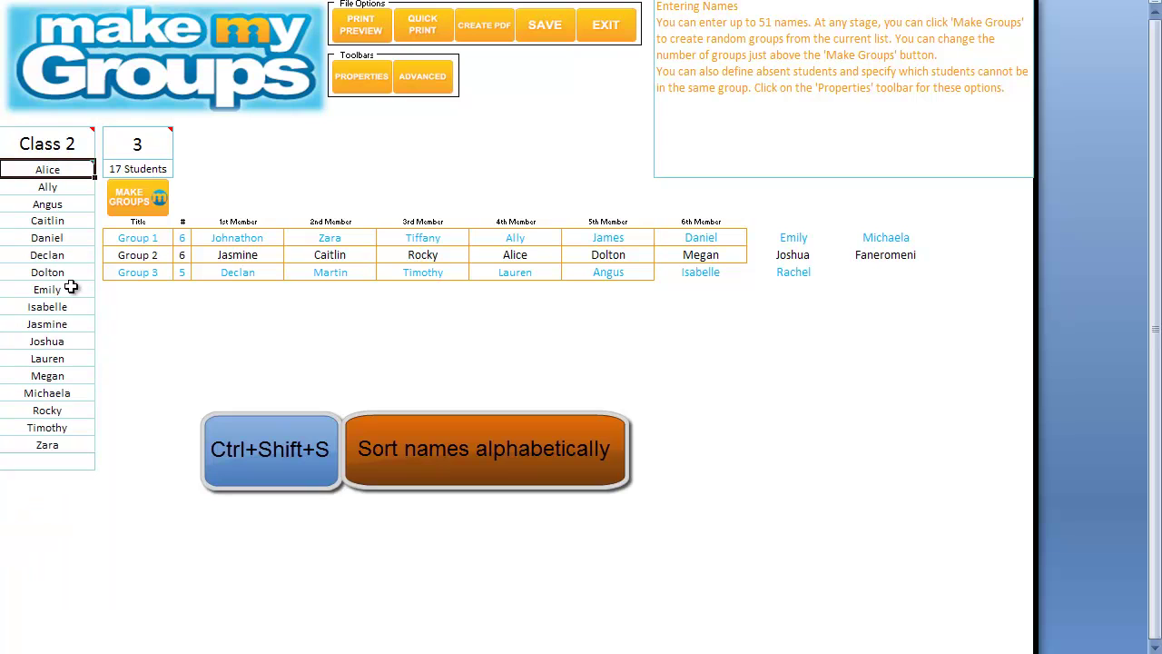
Regenerate Class 2's random groups from the 17 sorted students, sized 6, 6 and 5
{"action": "left_click", "coordinate": [128, 196]}
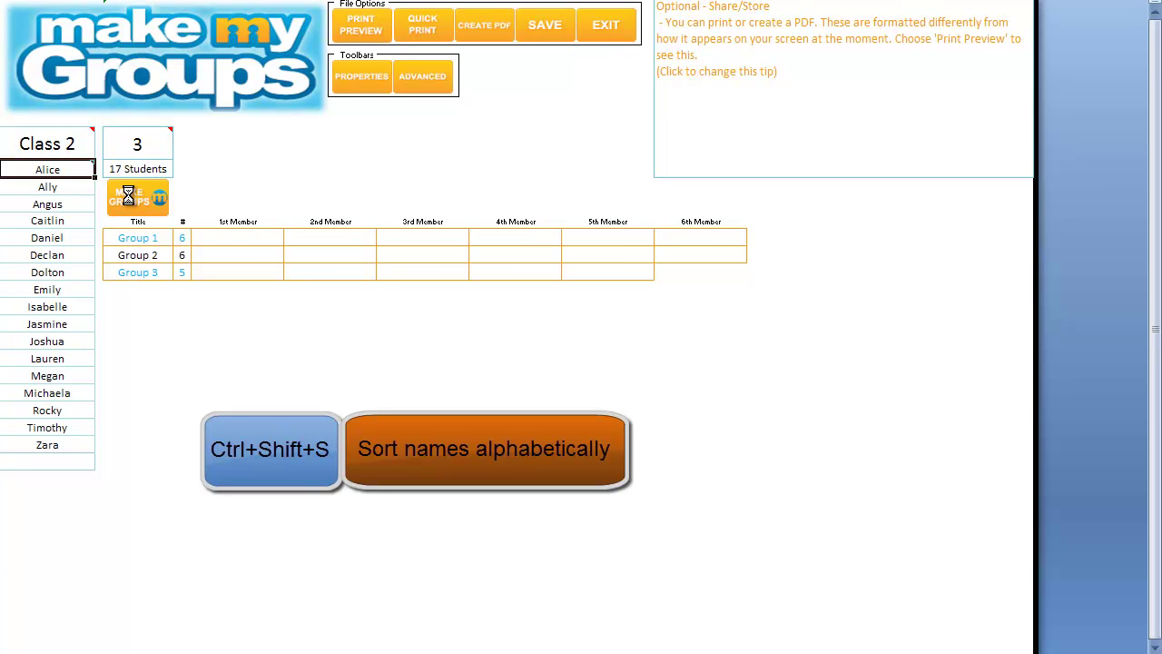